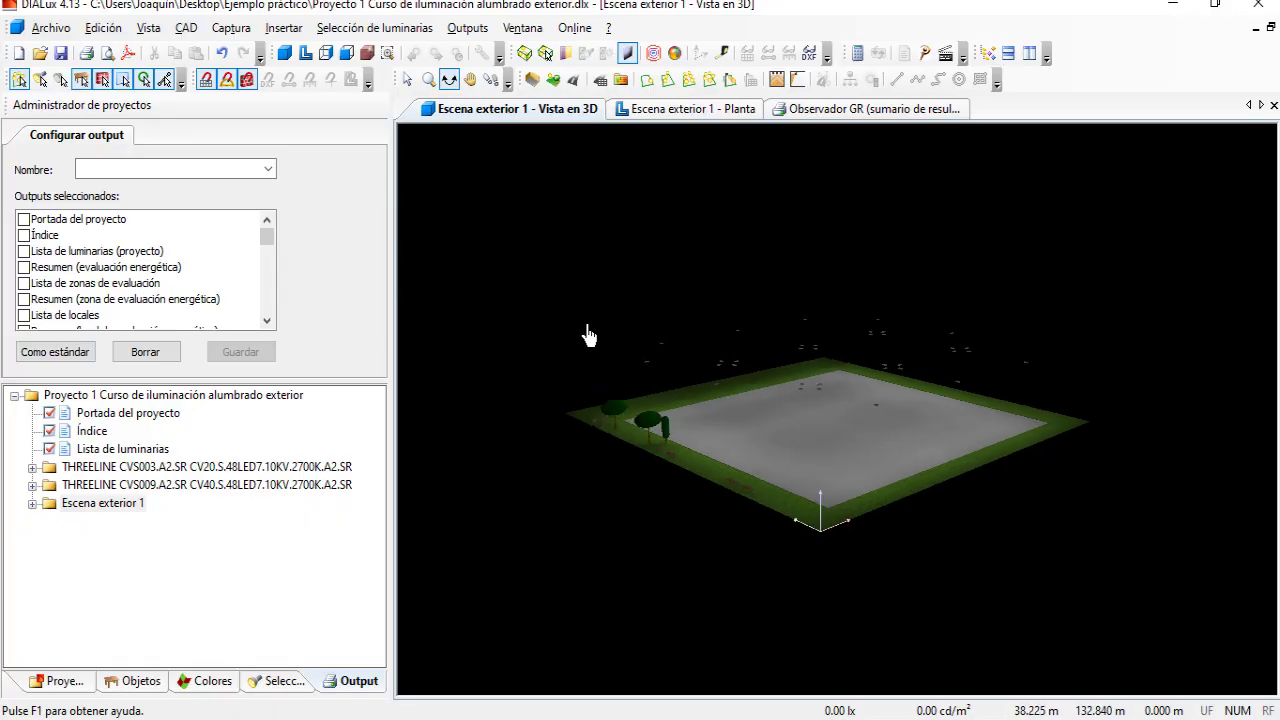
Orbit and tilt the 3D exterior scene for a better overview
scroll(809, 463, "up", 2)
mouse_move(758, 404)
left_mouse_down()
mouse_move(731, 440)
mouse_move(689, 457)
left_mouse_up()
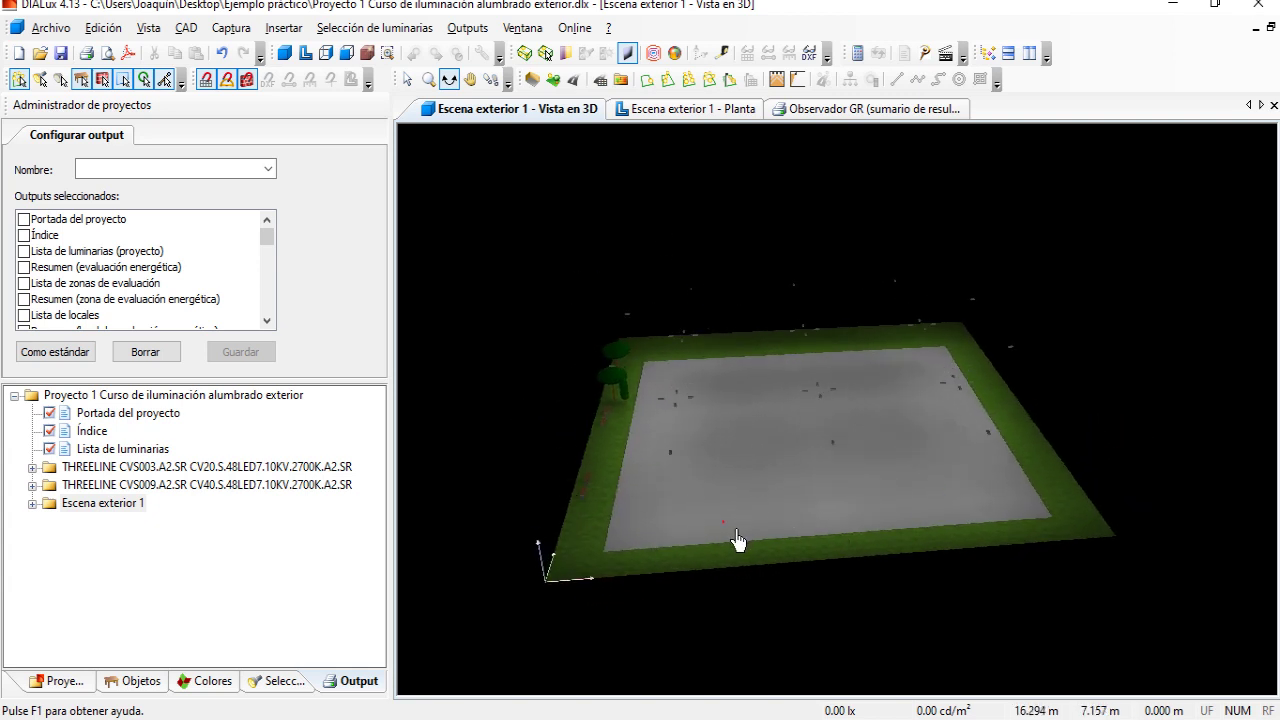
mouse_move(737, 540)
left_mouse_down()
mouse_move(755, 522)
mouse_move(646, 600)
mouse_move(646, 586)
left_mouse_up()
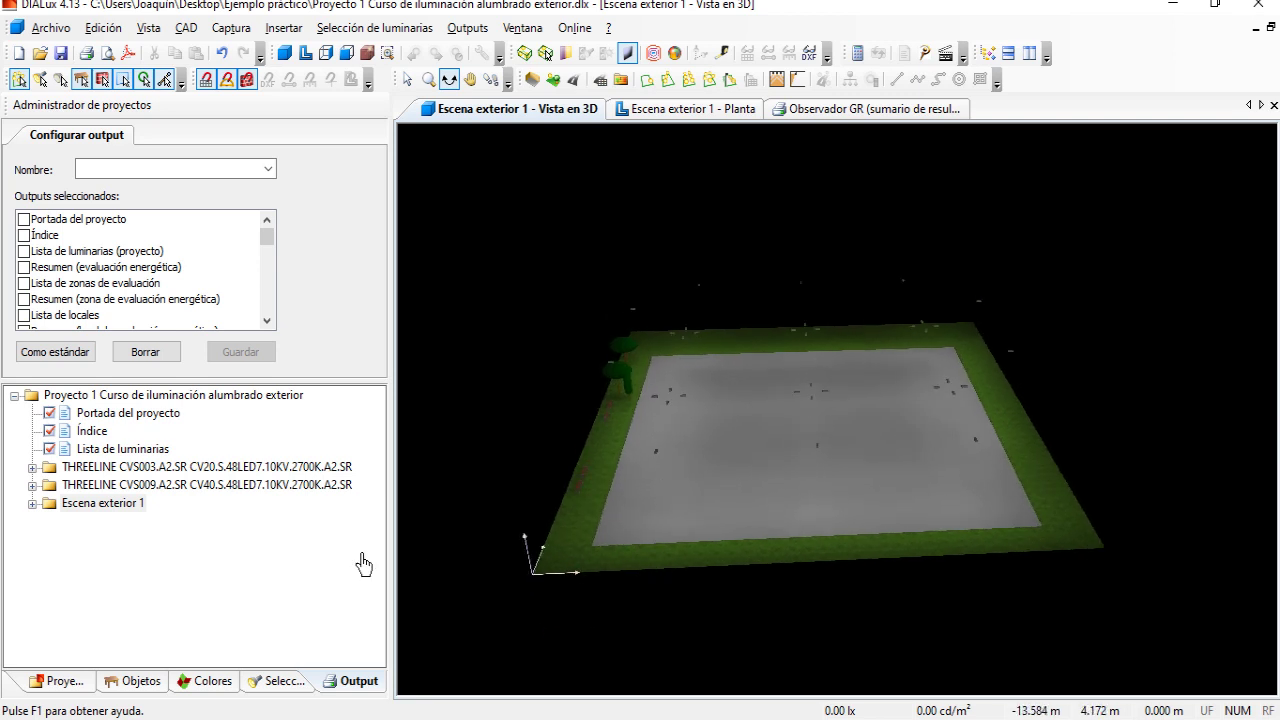
Select Escena exterior 1 and list its luminaires in the Proyectos tab: 24 CVS003, 10 CVS009
left_click(260, 529)
left_click(408, 79)
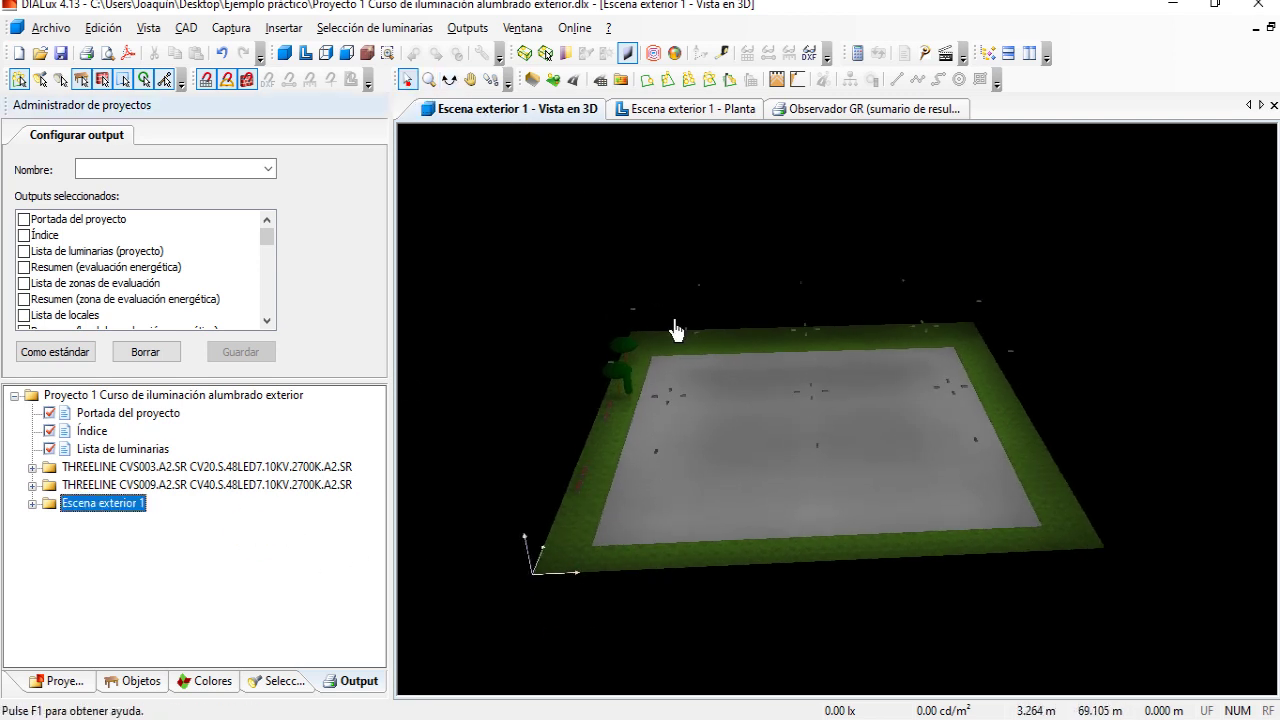
left_click(62, 681)
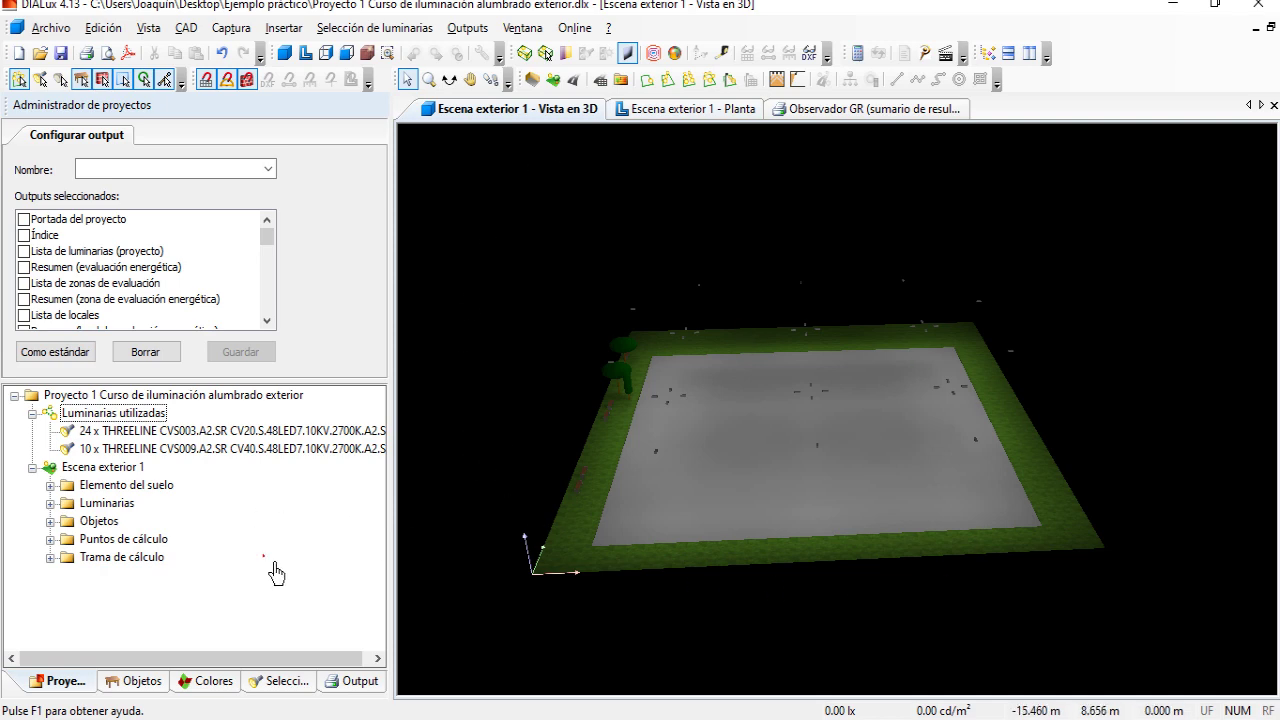
Switch to the Escena exterior 1 plan view and centre the parking luminaire layout
left_click(683, 108)
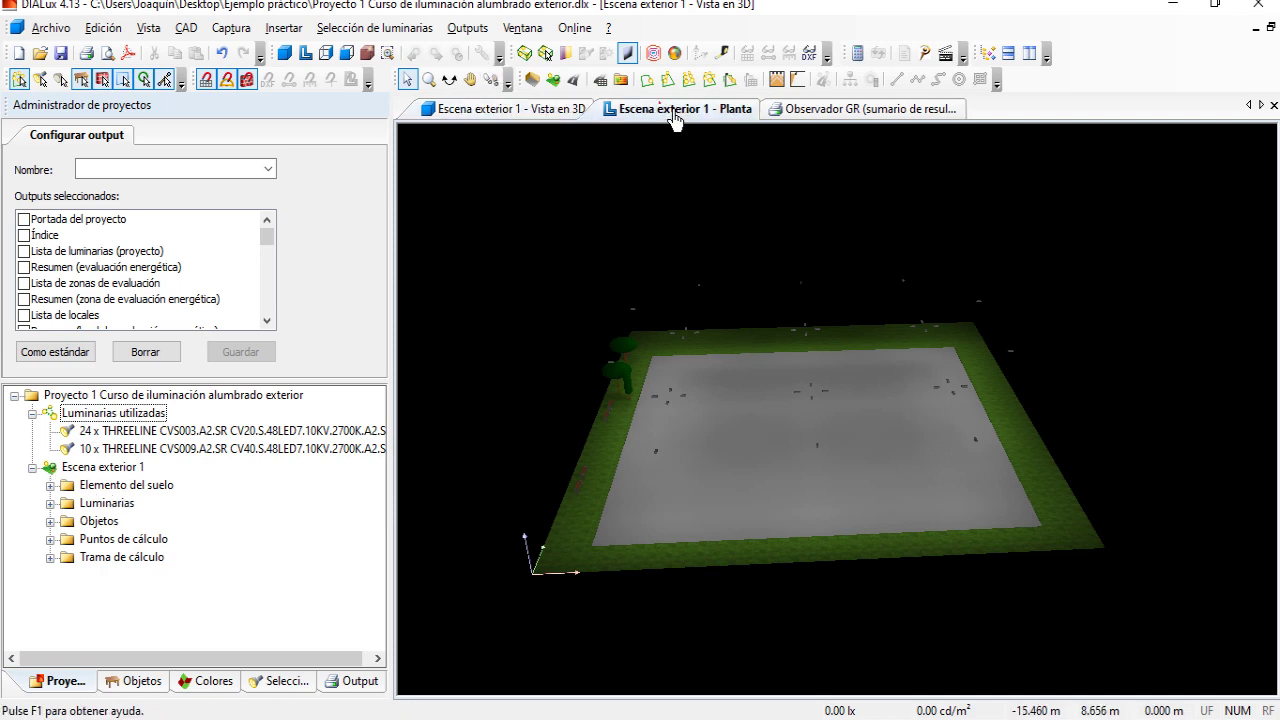
scroll(577, 194, "up", 2)
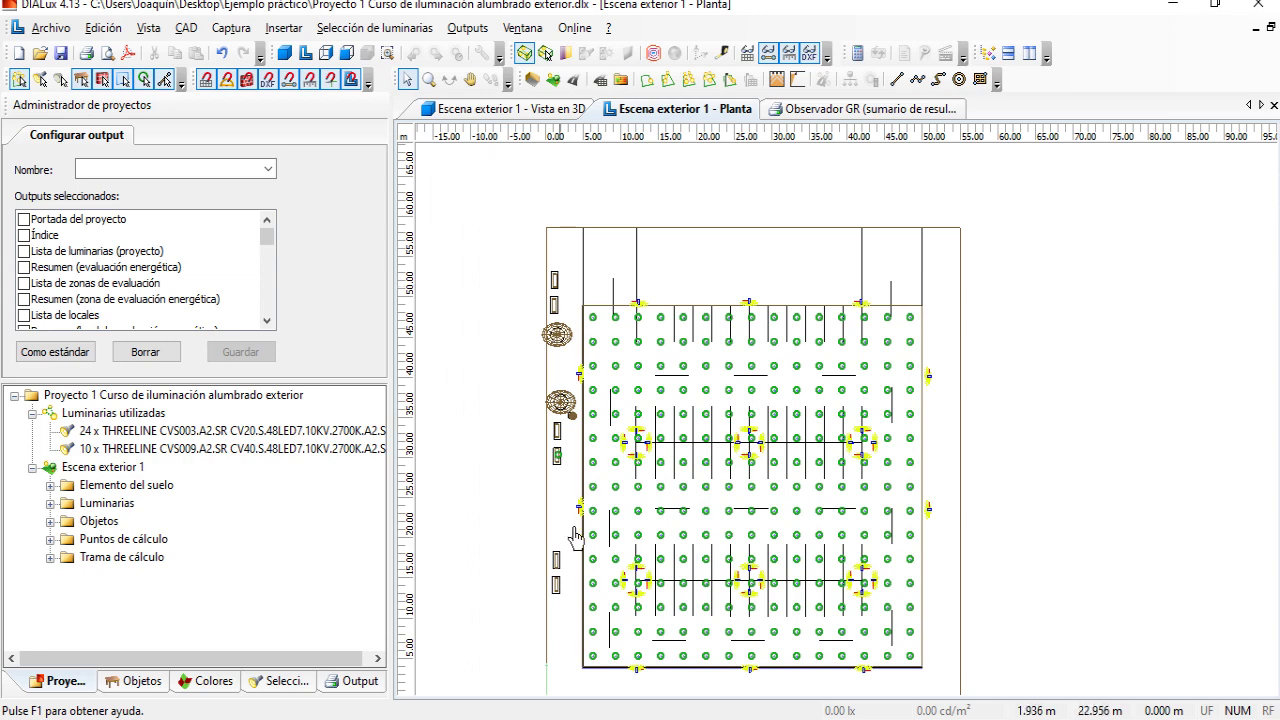
scroll(595, 193, "down", 1)
middle_click_drag(594, 193, 589, 266)
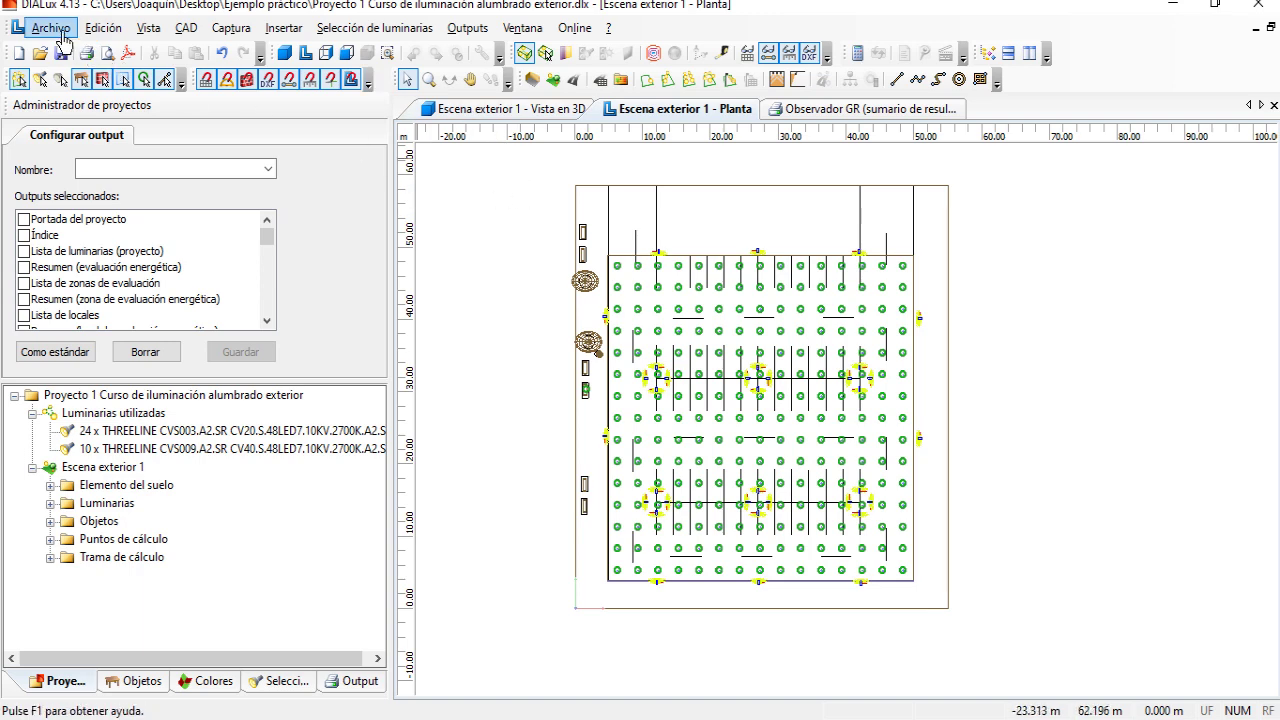
left_click(63, 40)
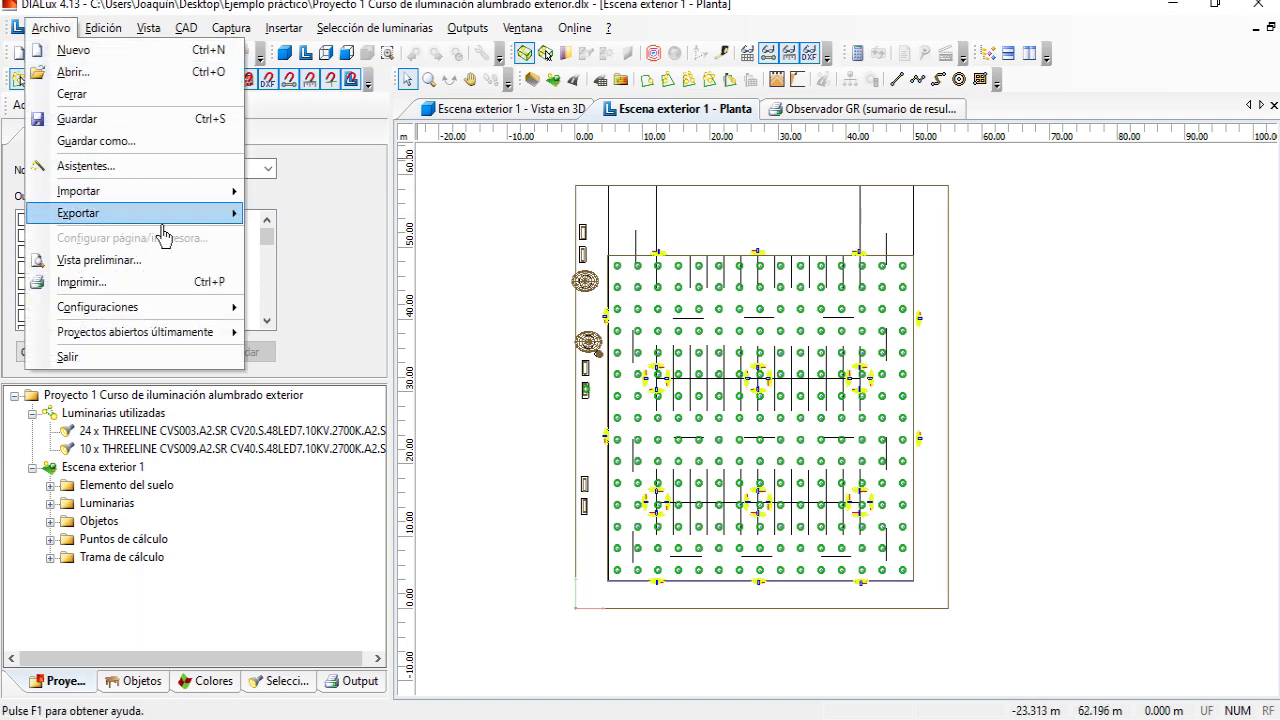
mouse_move(134, 213)
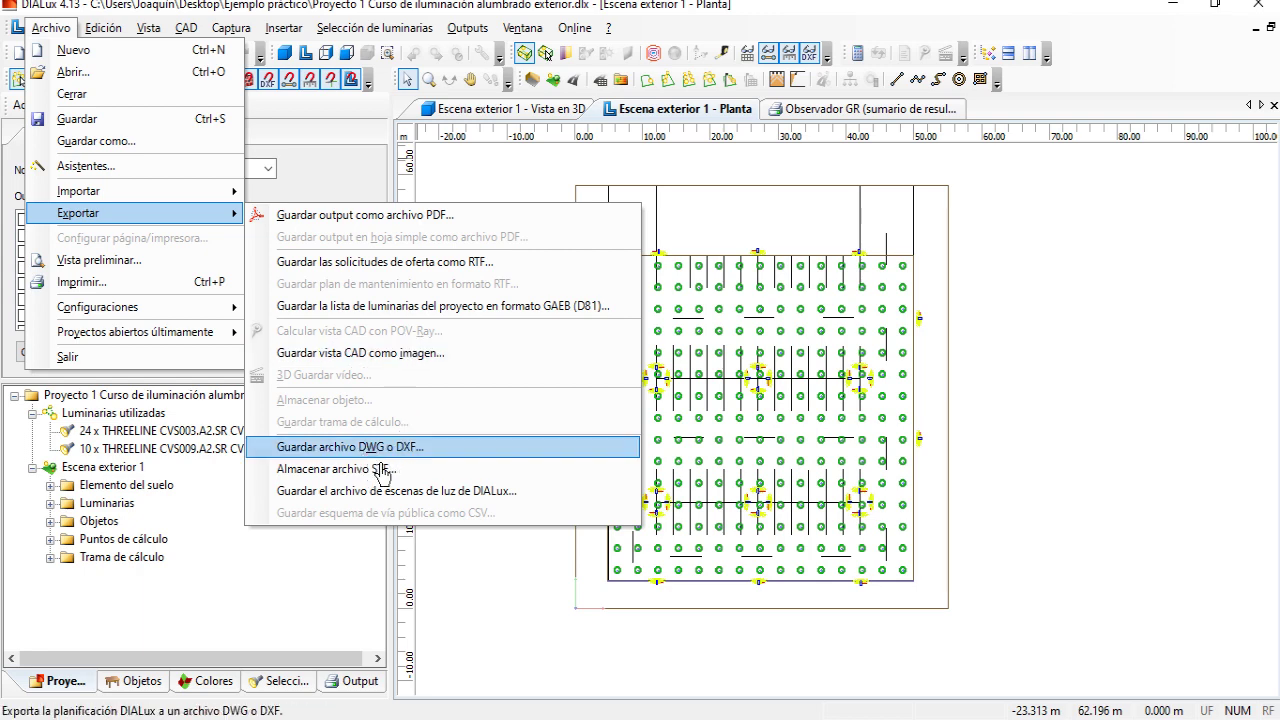
Set the DWG/DXF export file to the project's DWG in the Ejemplo práctico folder
left_click(381, 447)
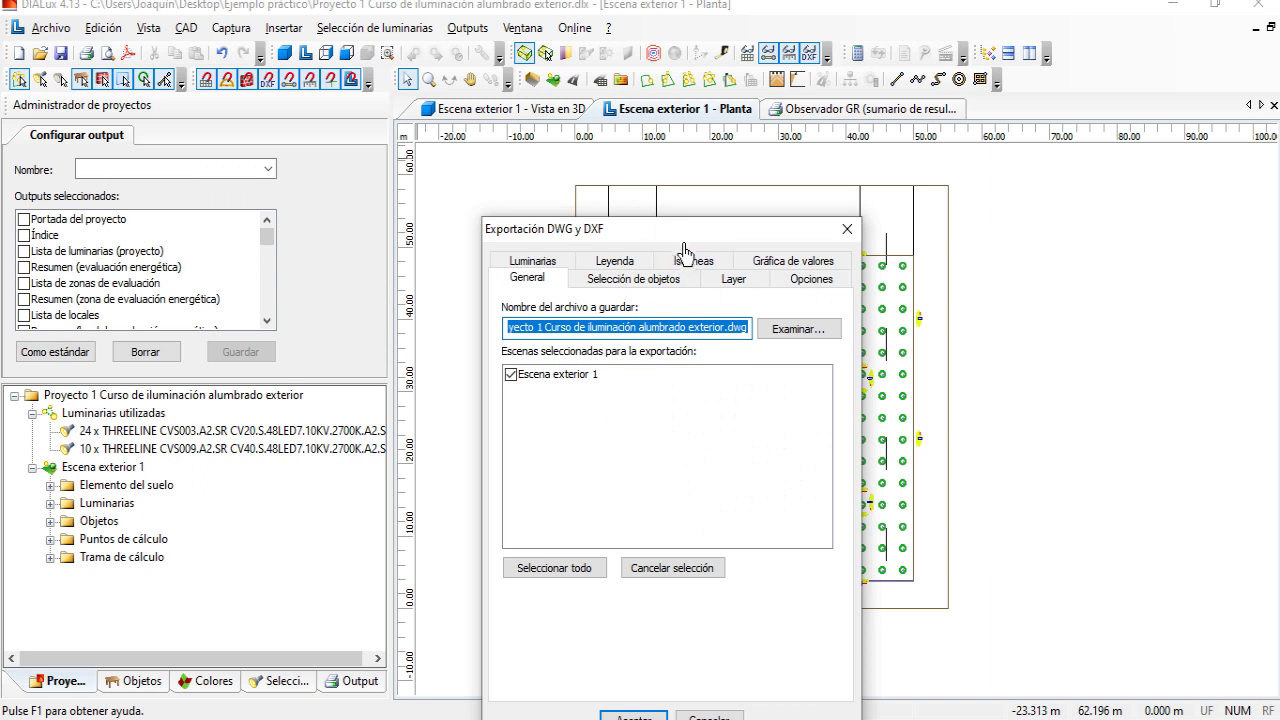
left_click_drag(684, 229, 692, 133)
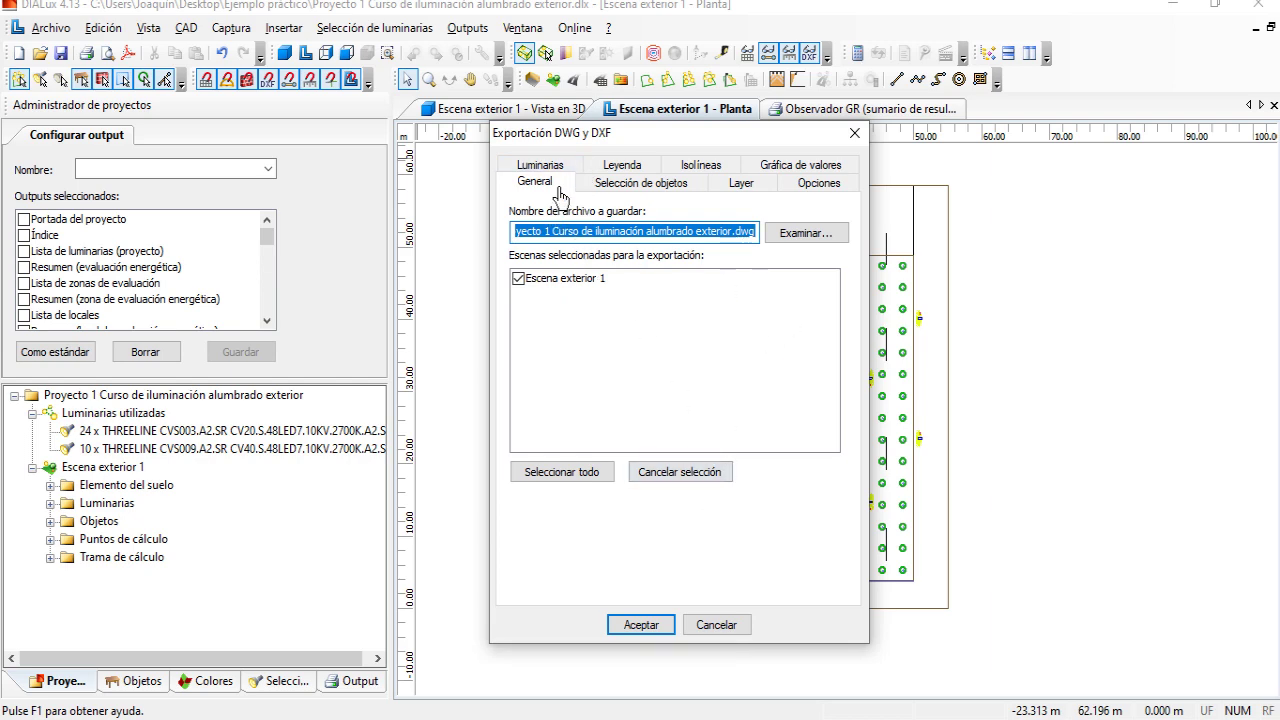
left_click(806, 238)
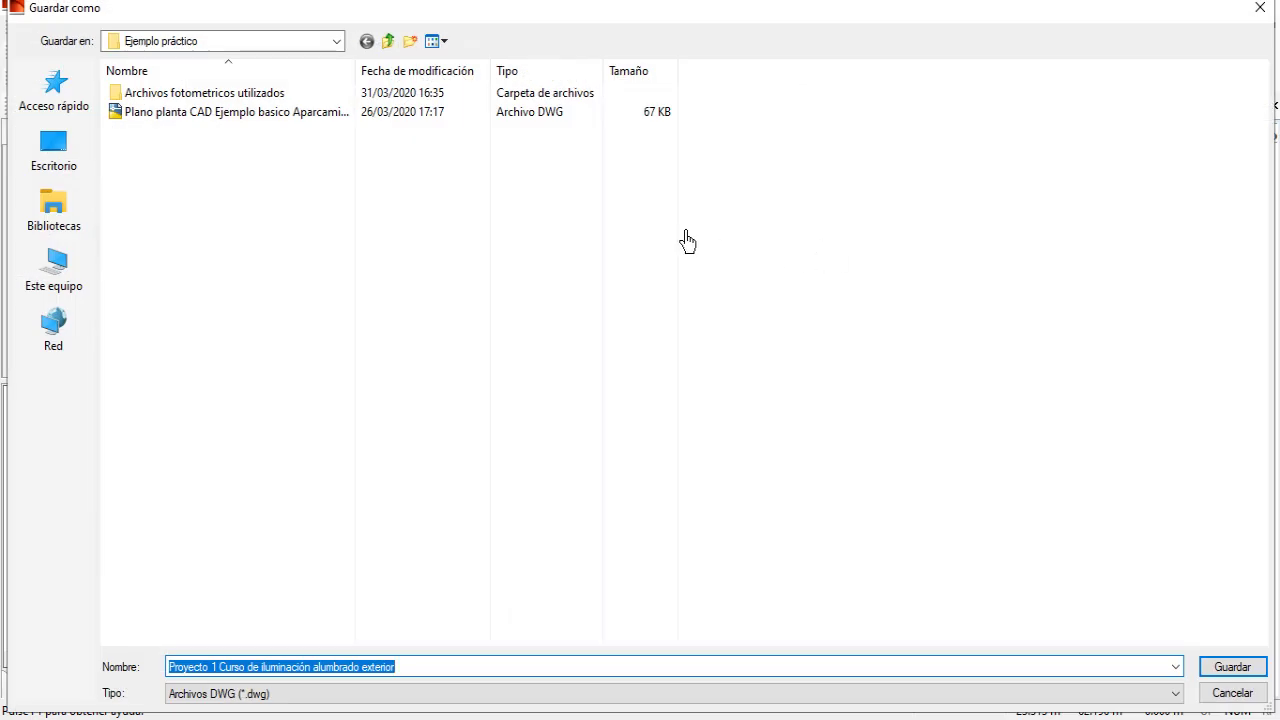
left_click(1250, 690)
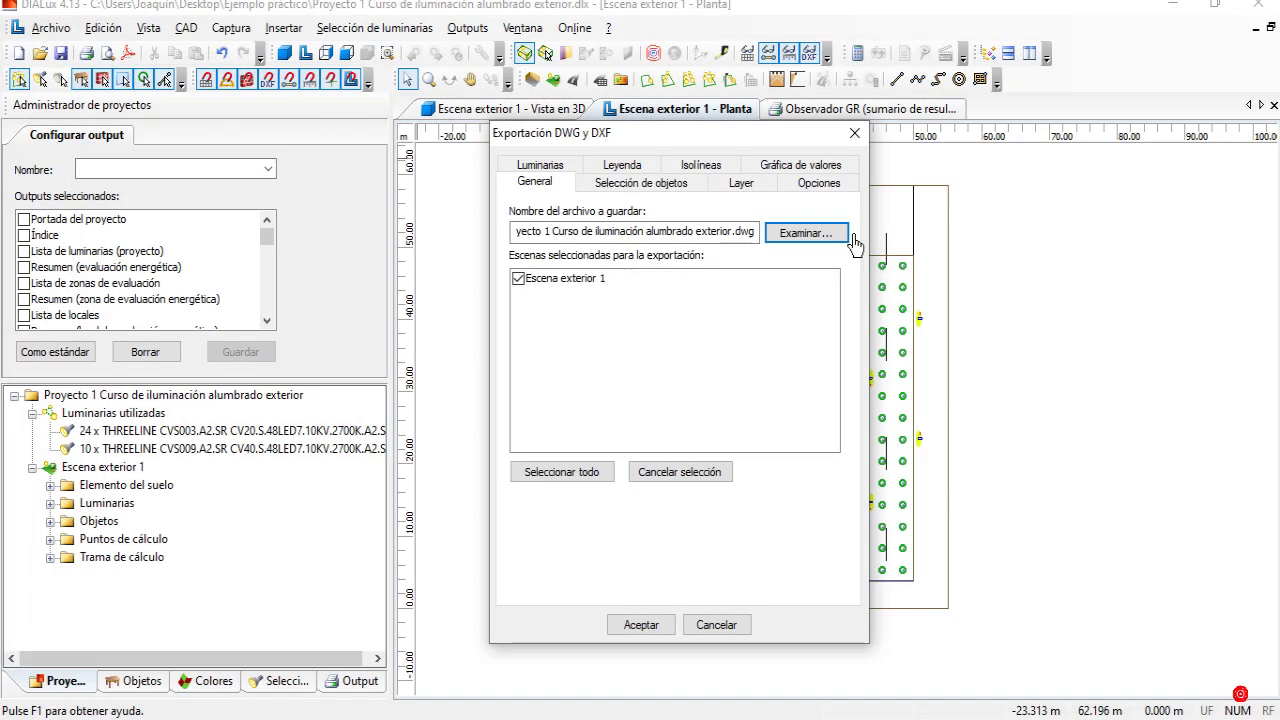
left_click(819, 230)
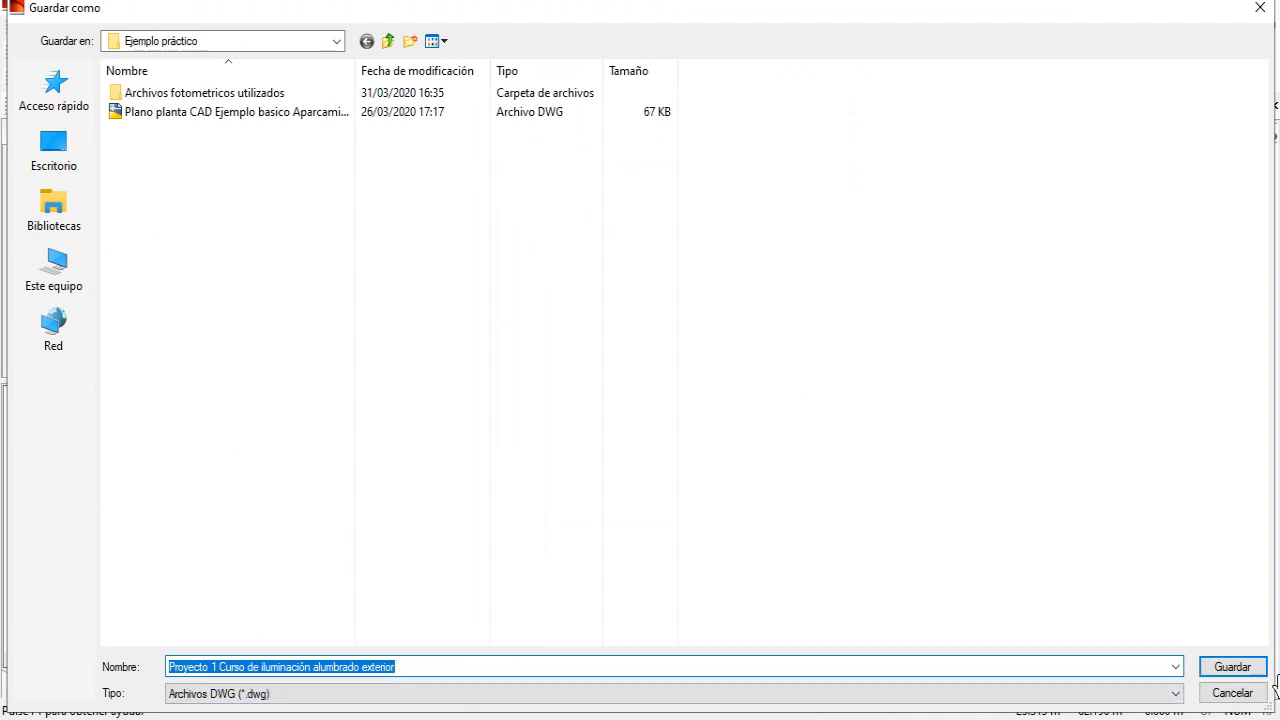
left_click(1232, 667)
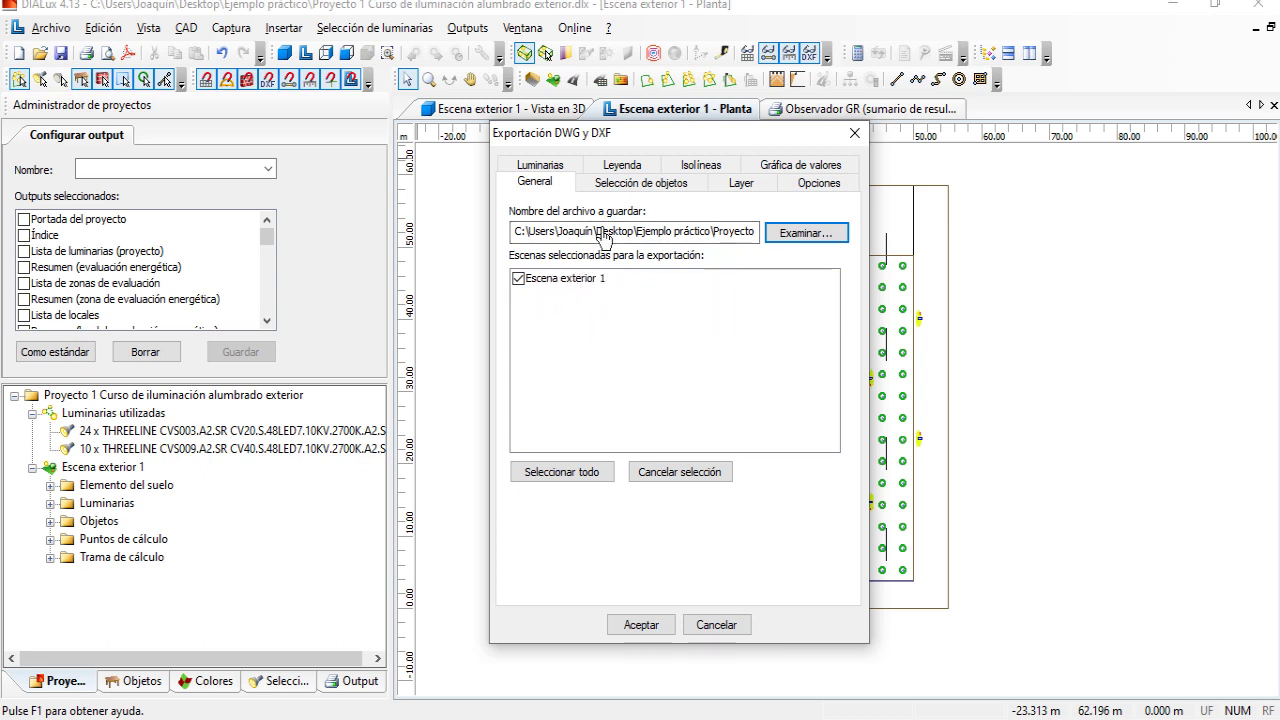
left_click(552, 167)
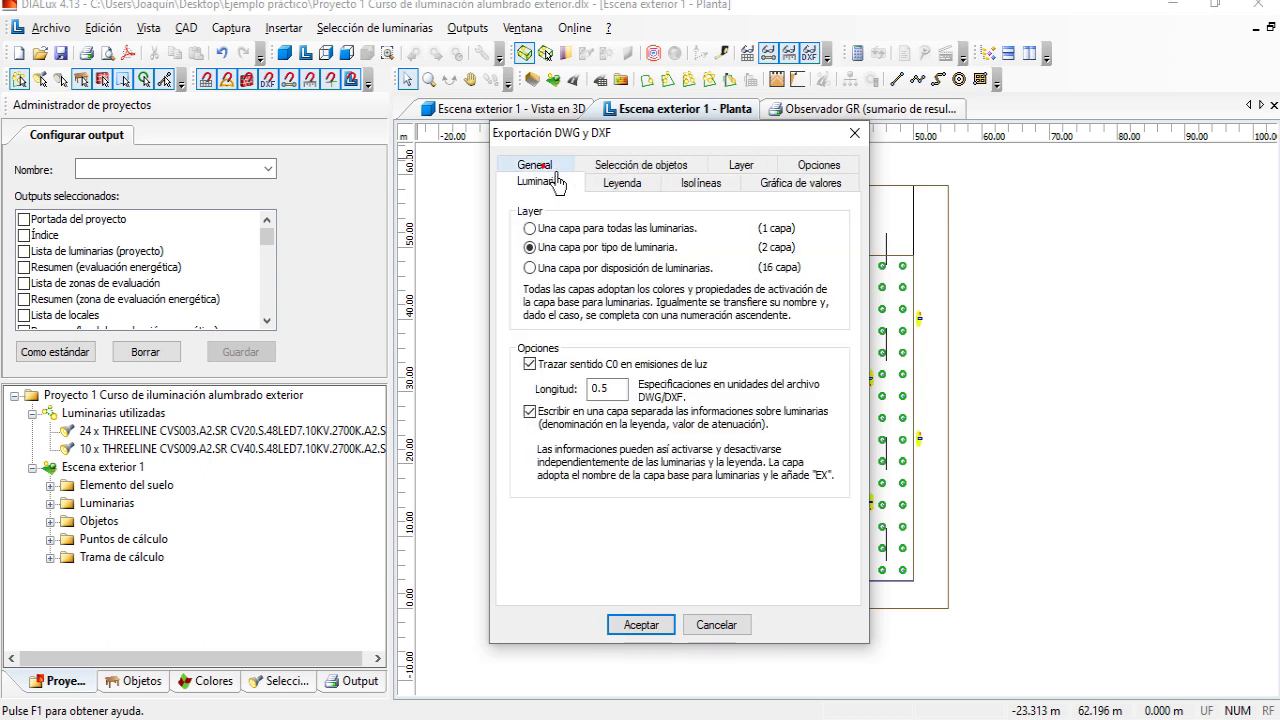
Review the object, legend, isoline, layer, value chart and option export settings, then export
left_click(627, 164)
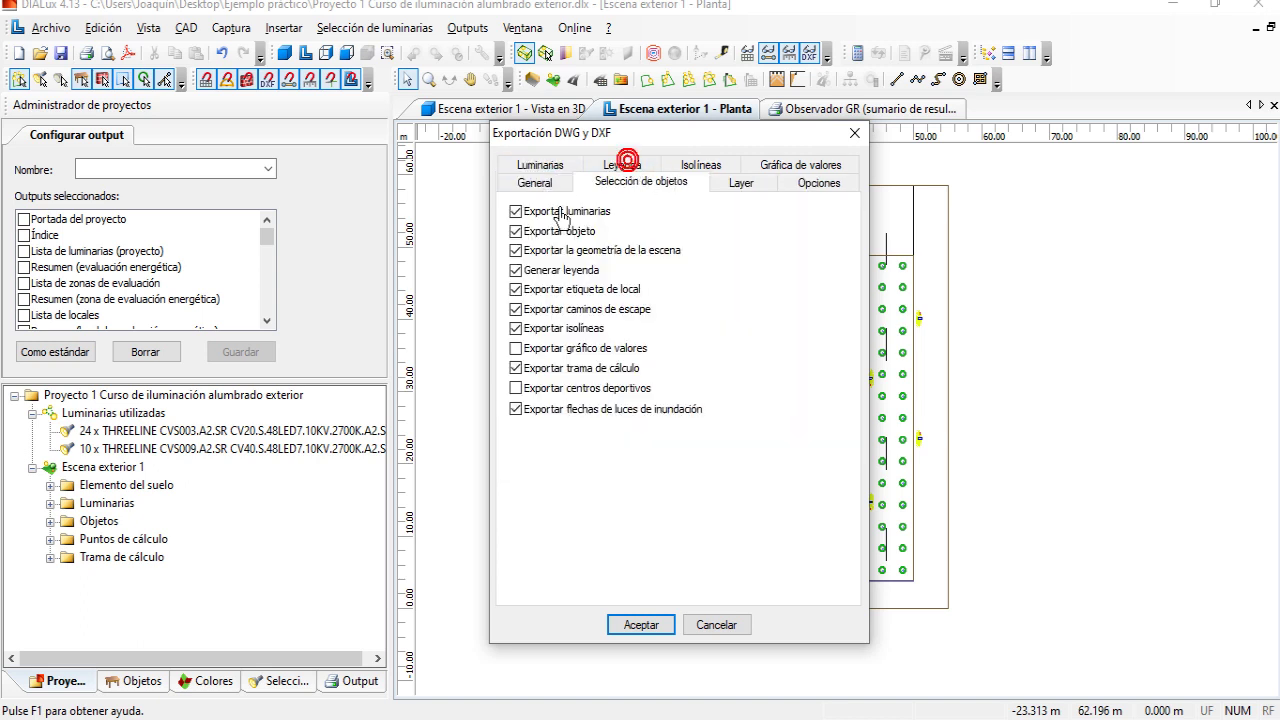
left_click(622, 164)
left_click(699, 187)
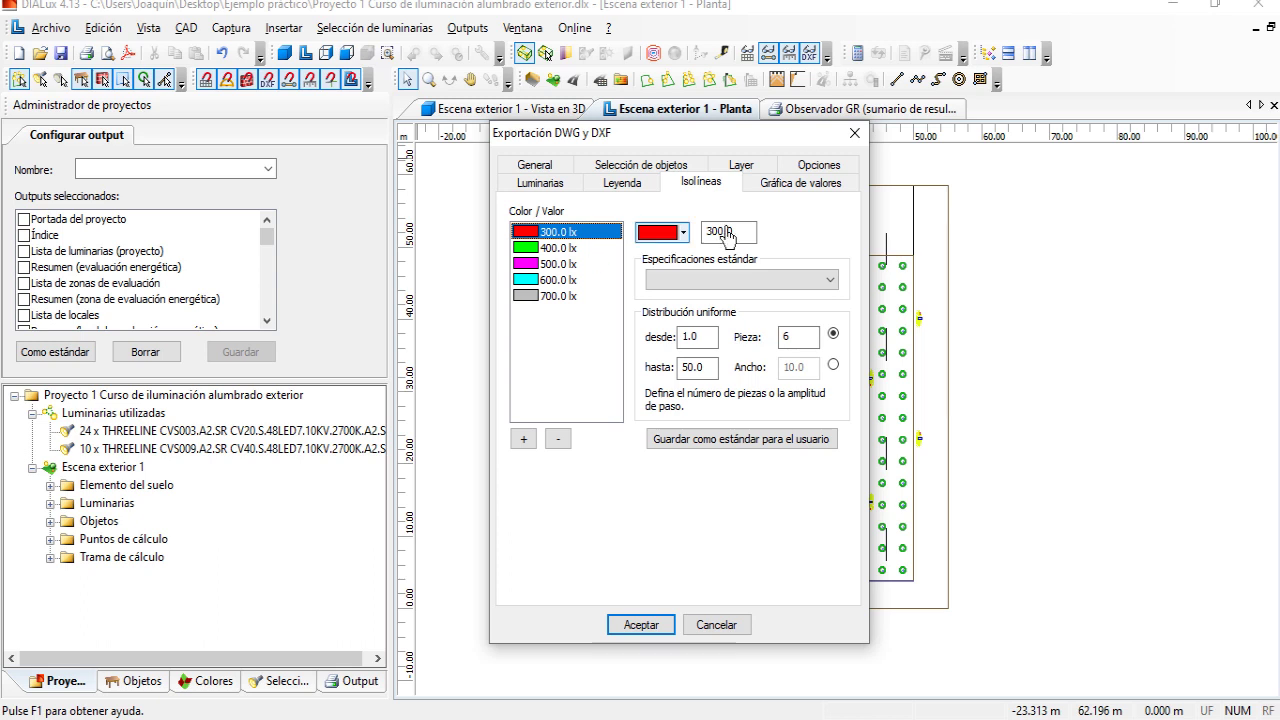
left_click(741, 165)
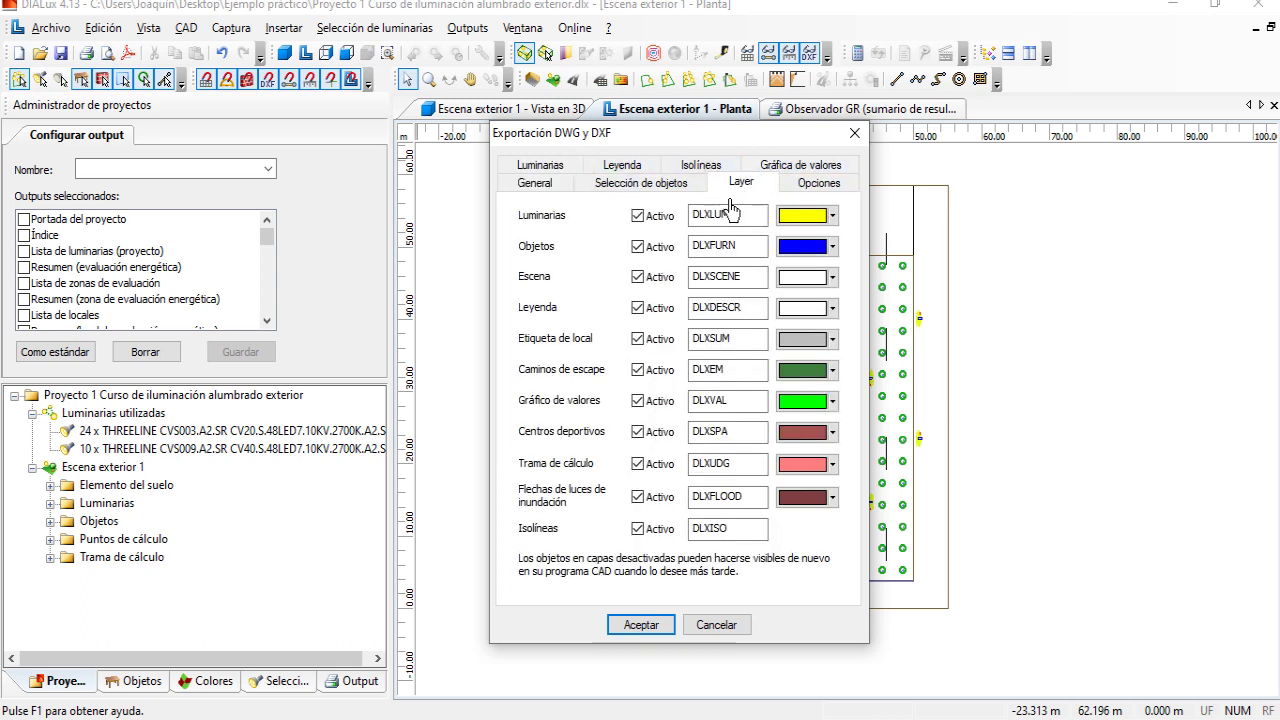
left_click(805, 163)
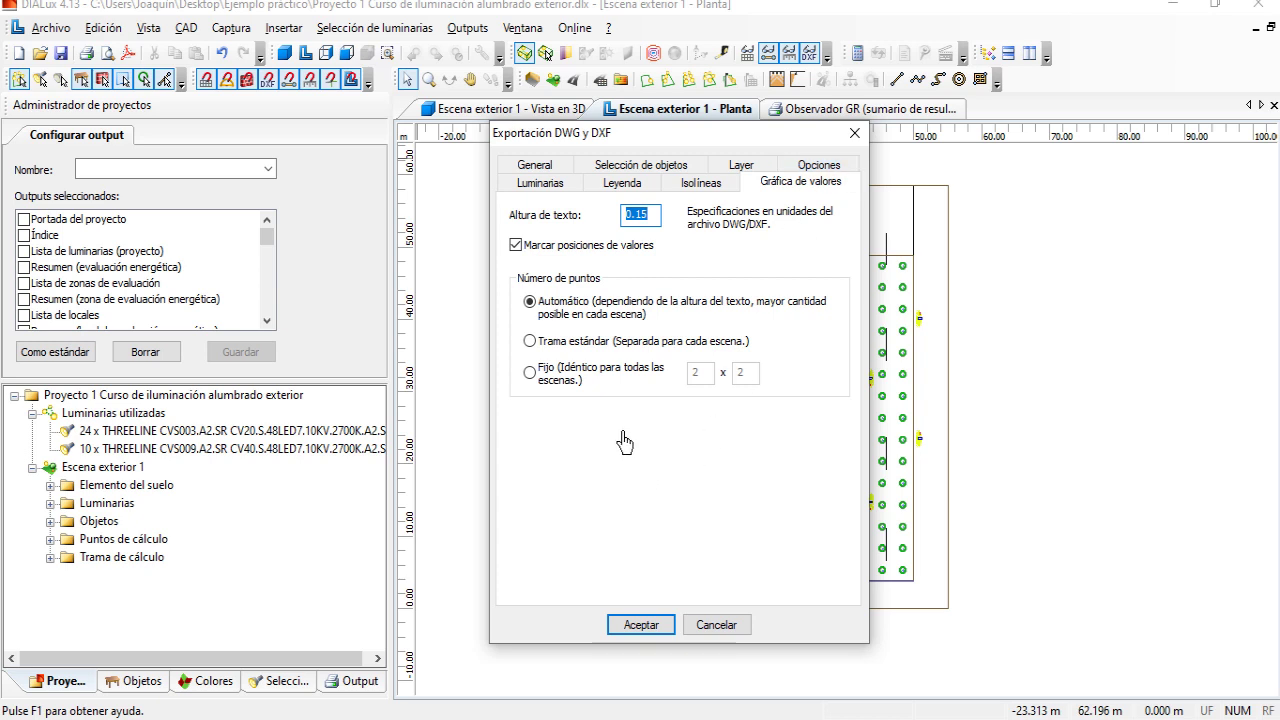
left_click(833, 168)
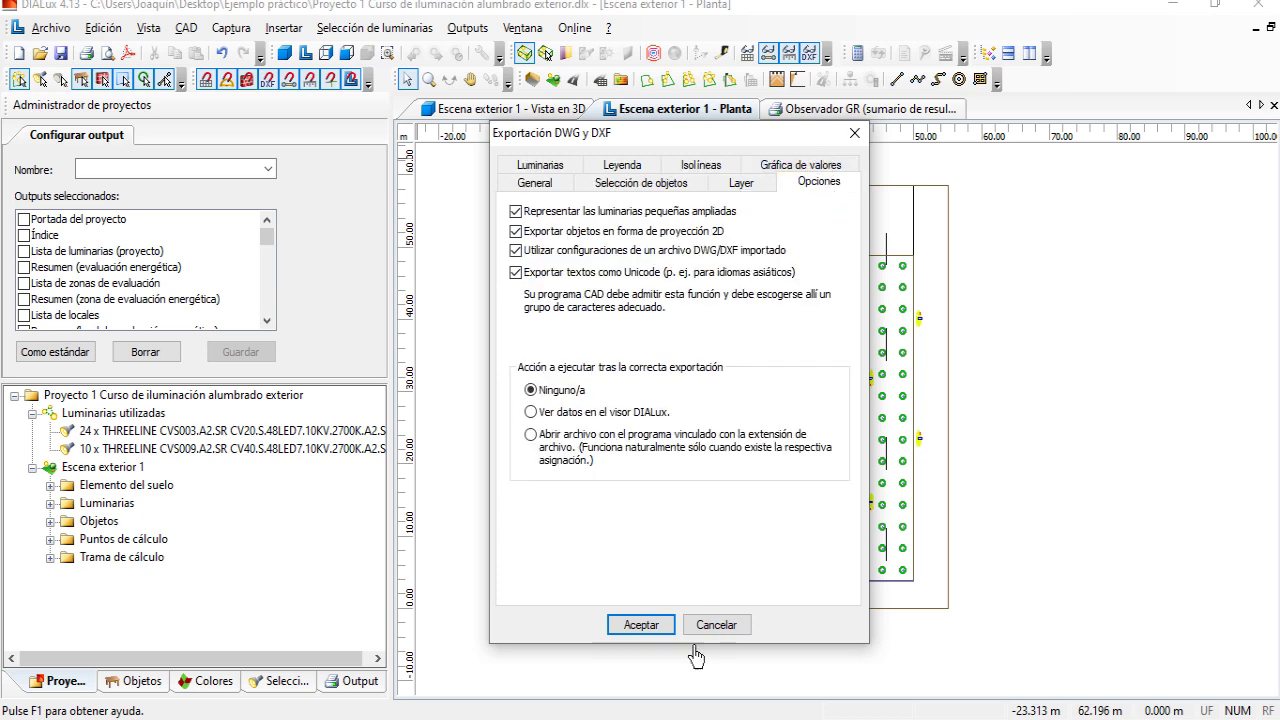
left_click(559, 200)
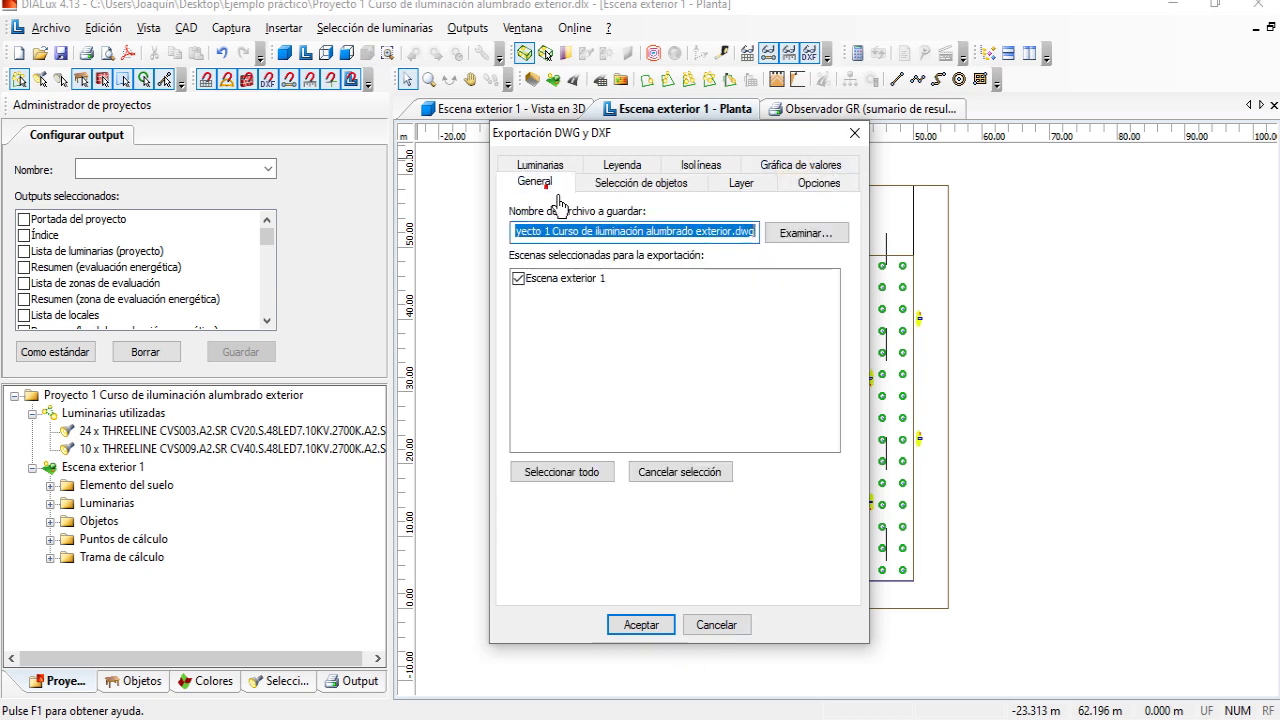
left_click(652, 626)
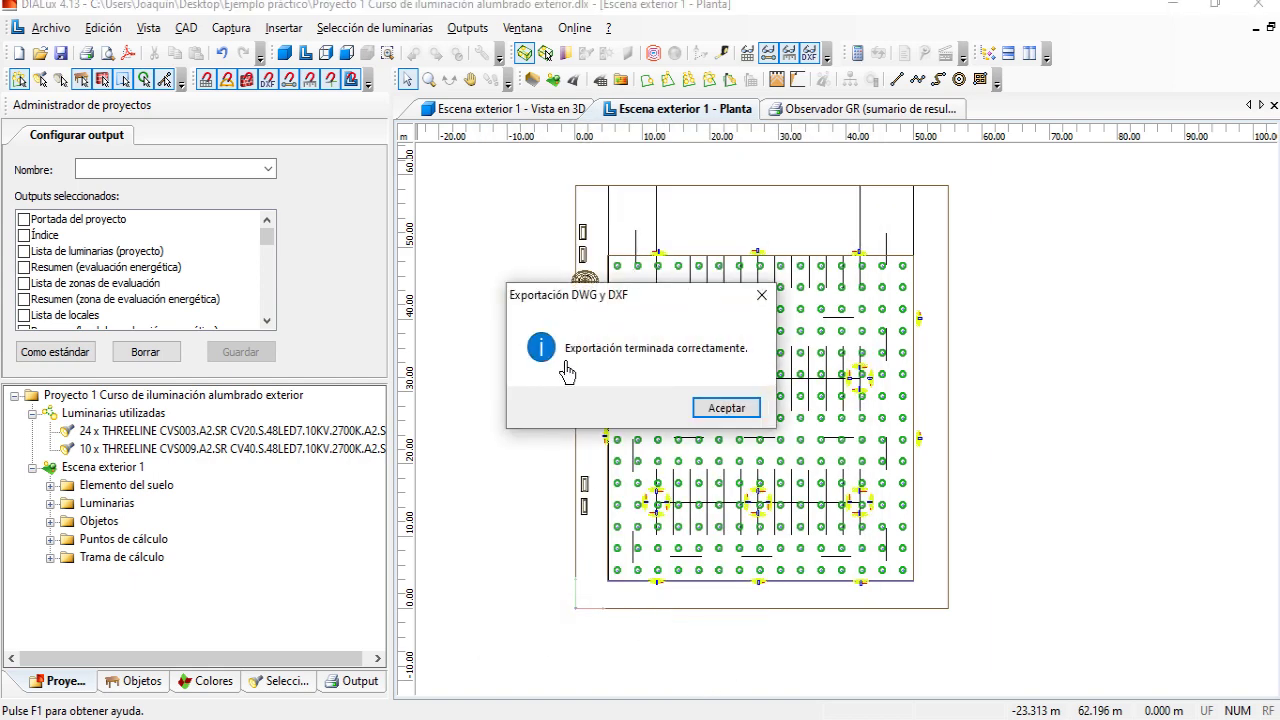
Dismiss the export success message and switch to the Ejemplo práctico folder window
left_click(749, 410)
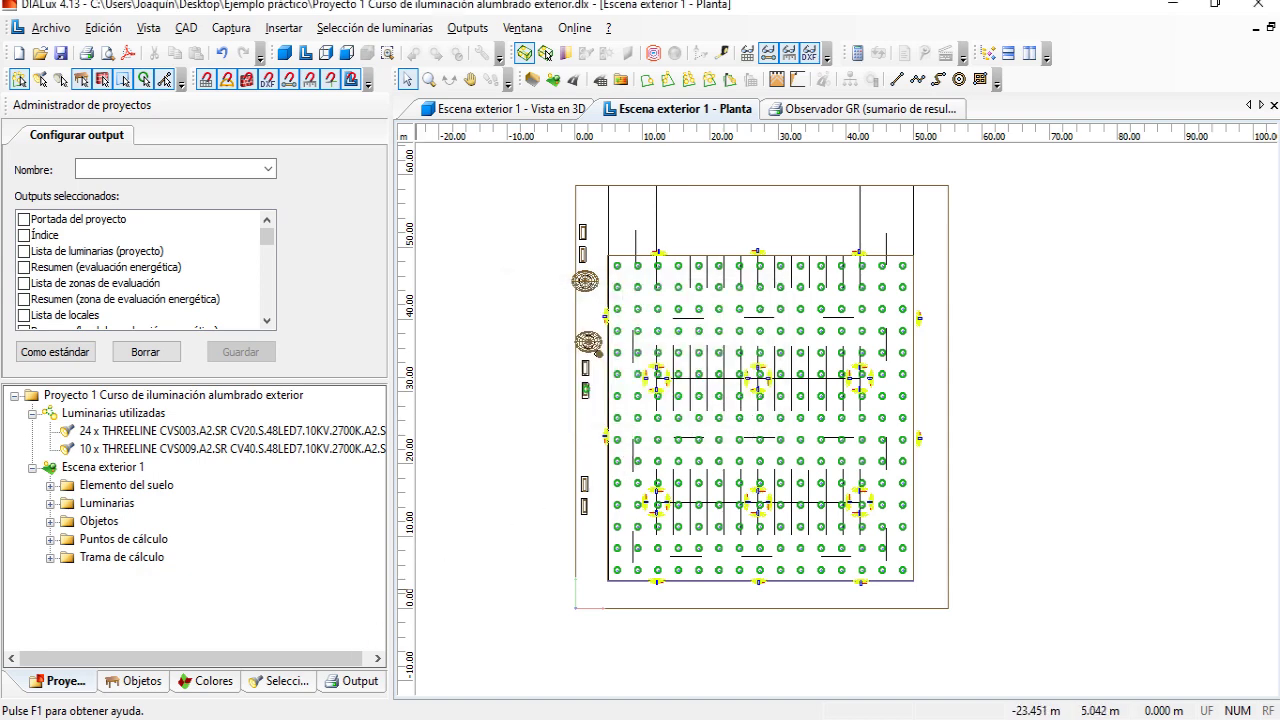
left_click(510, 718)
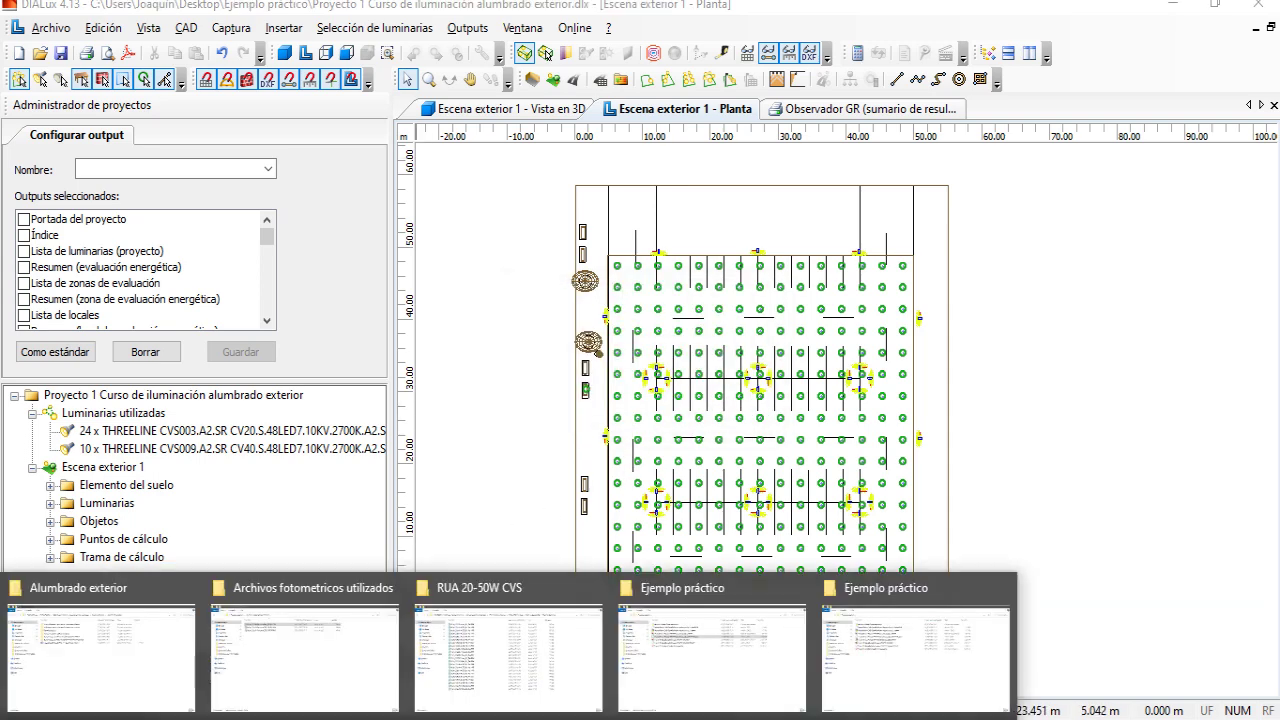
left_click(729, 677)
left_click(521, 390)
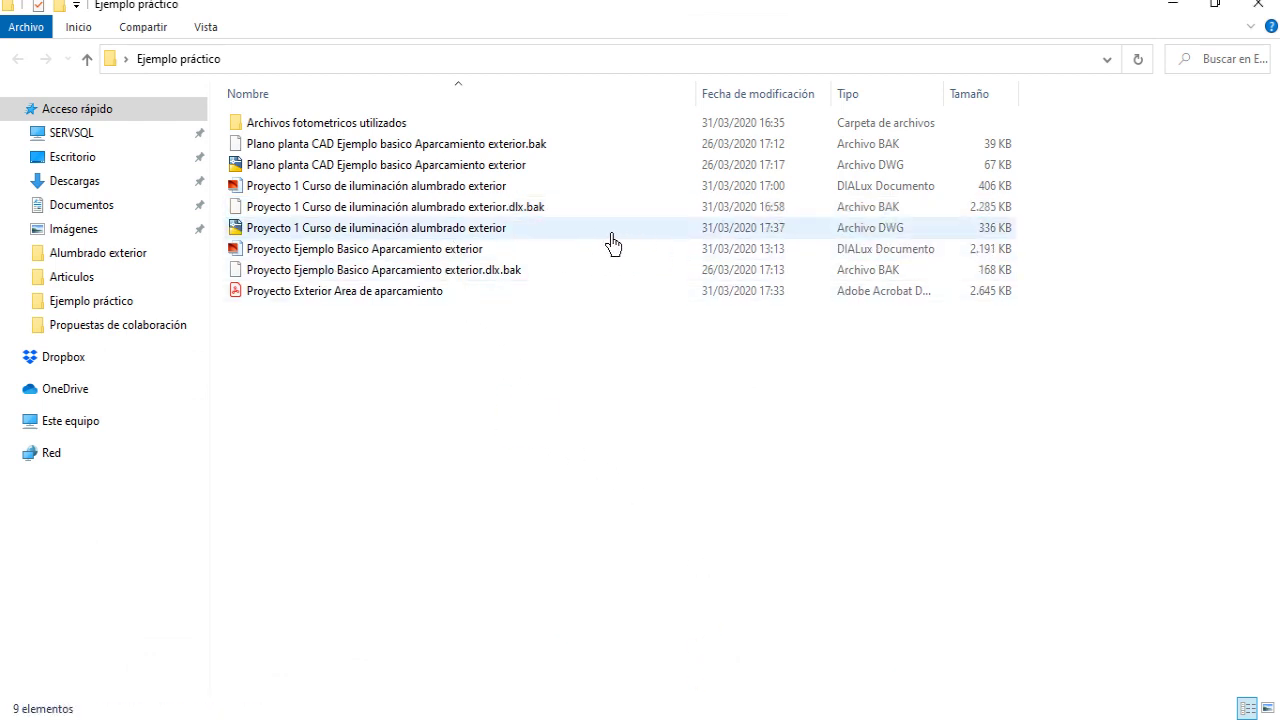
Select the exported 'Proyecto 1 Curso de iluminación alumbrado exterior' DWG file
left_click(262, 234)
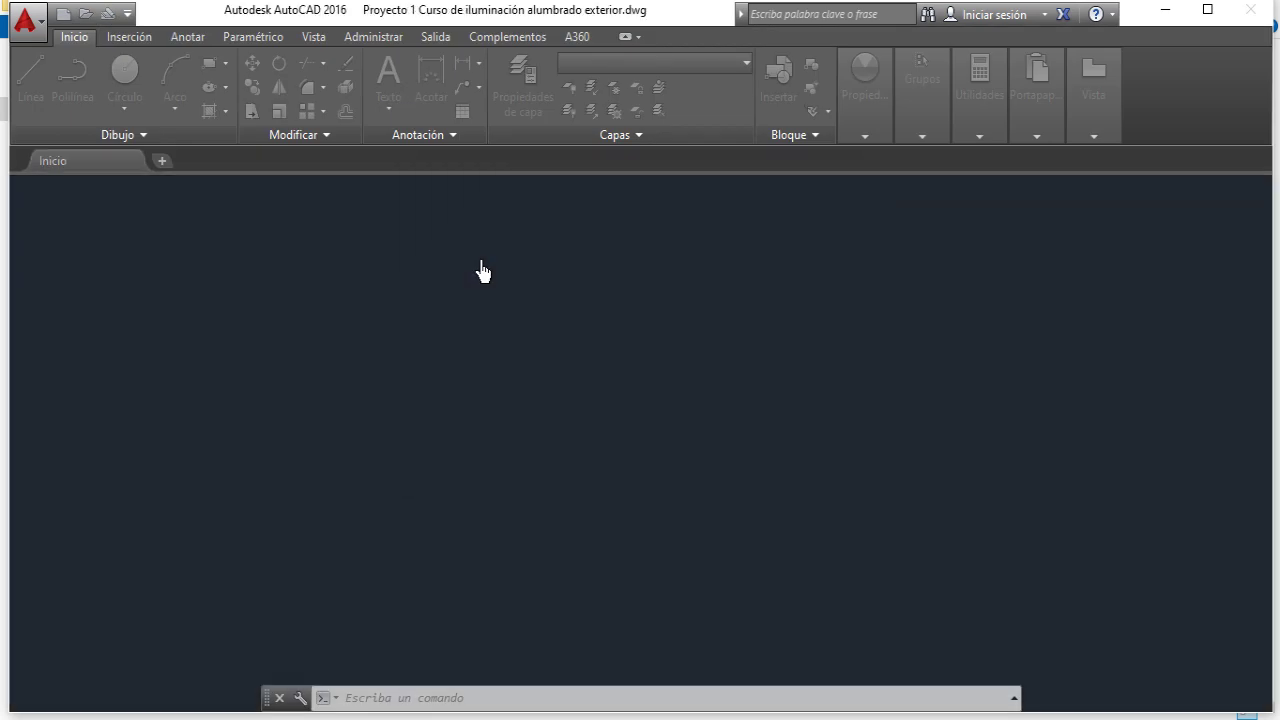
Accept the external DWG warning and pan to the lighting layout and the legend
left_click(562, 316)
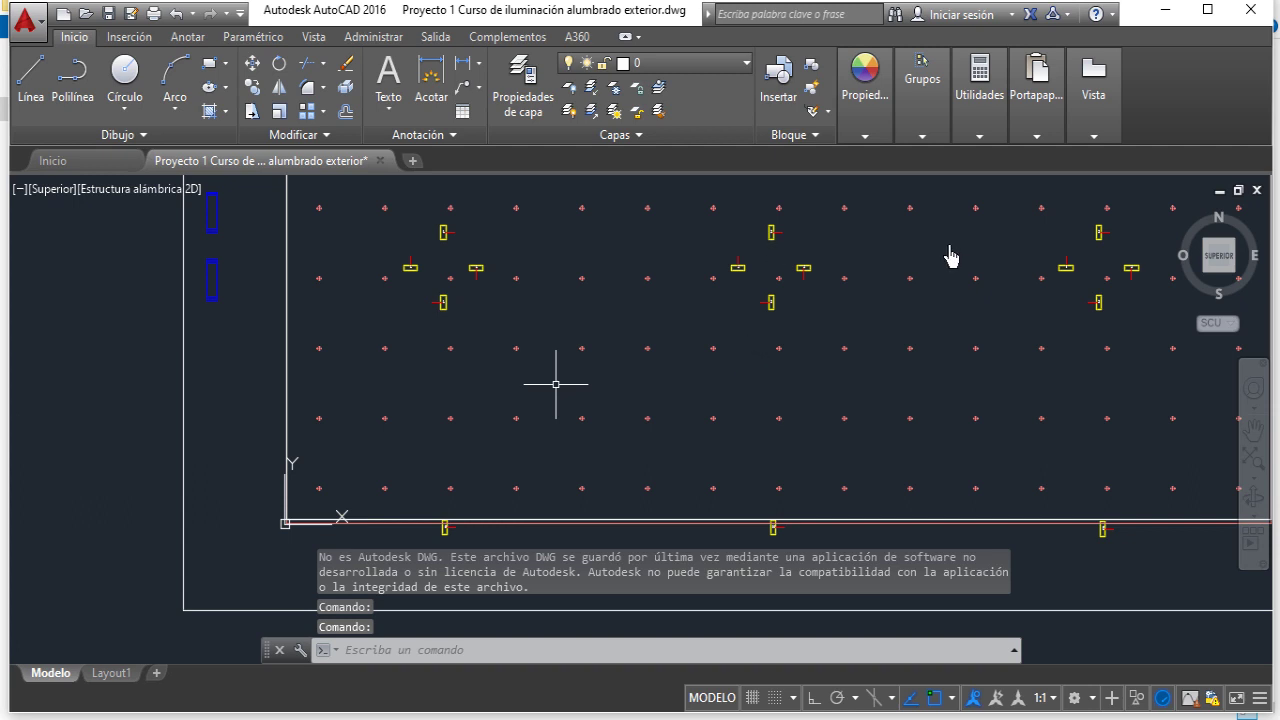
scroll(975, 237, "down", 2)
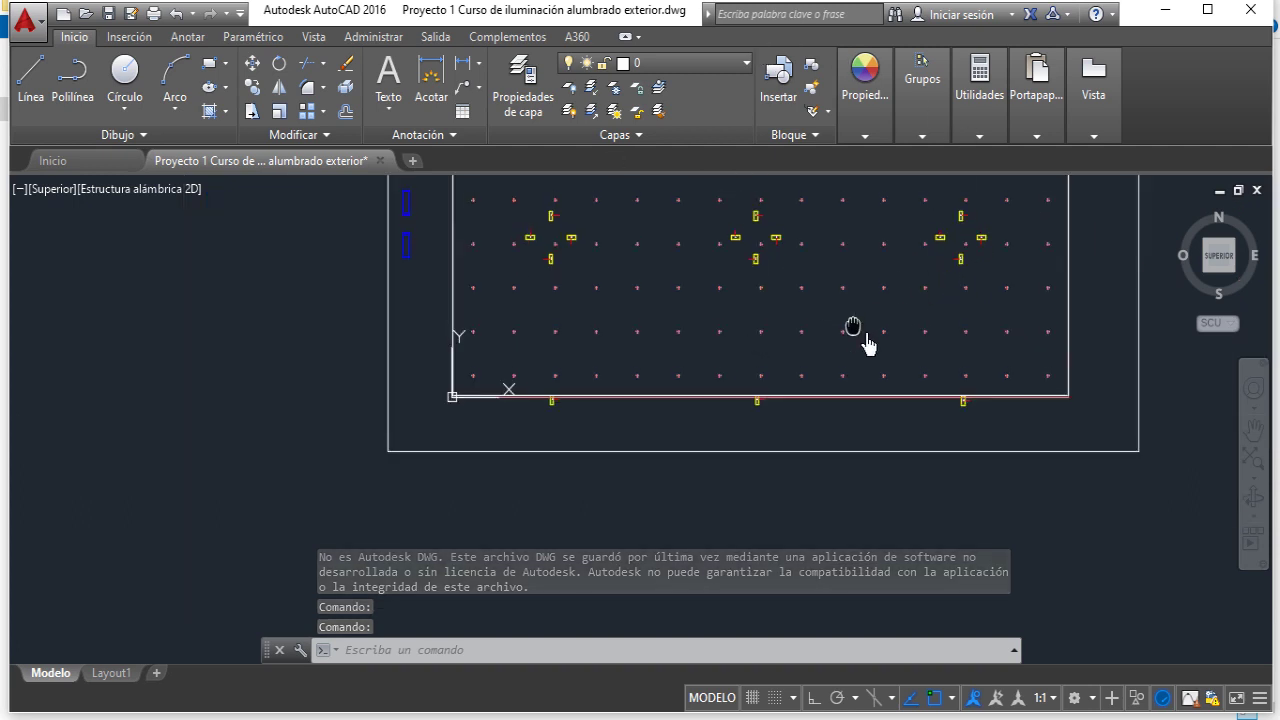
middle_click_drag(975, 237, 714, 466)
scroll(742, 415, "down", 3)
middle_click_drag(742, 415, 686, 414)
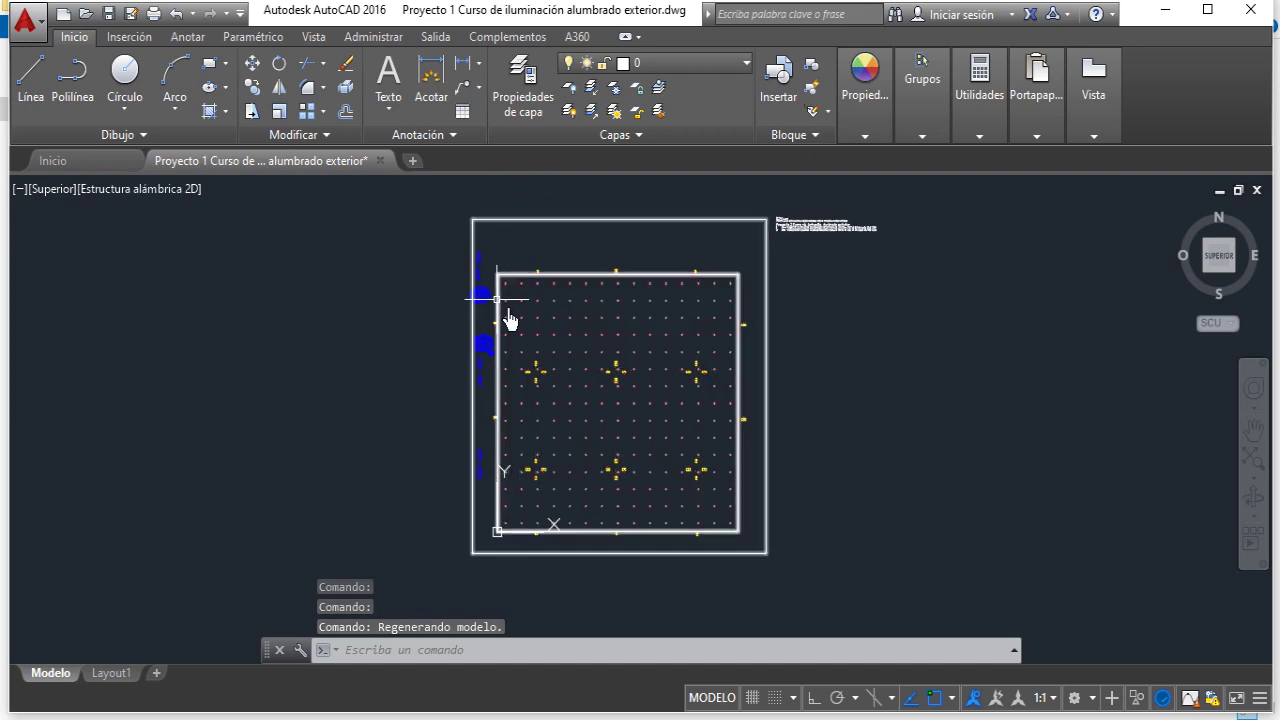
Zoom on the legend listing 24 THREELINE CVS003 and 10 THREELINE CVS009 luminaires
scroll(591, 277, "up", 4)
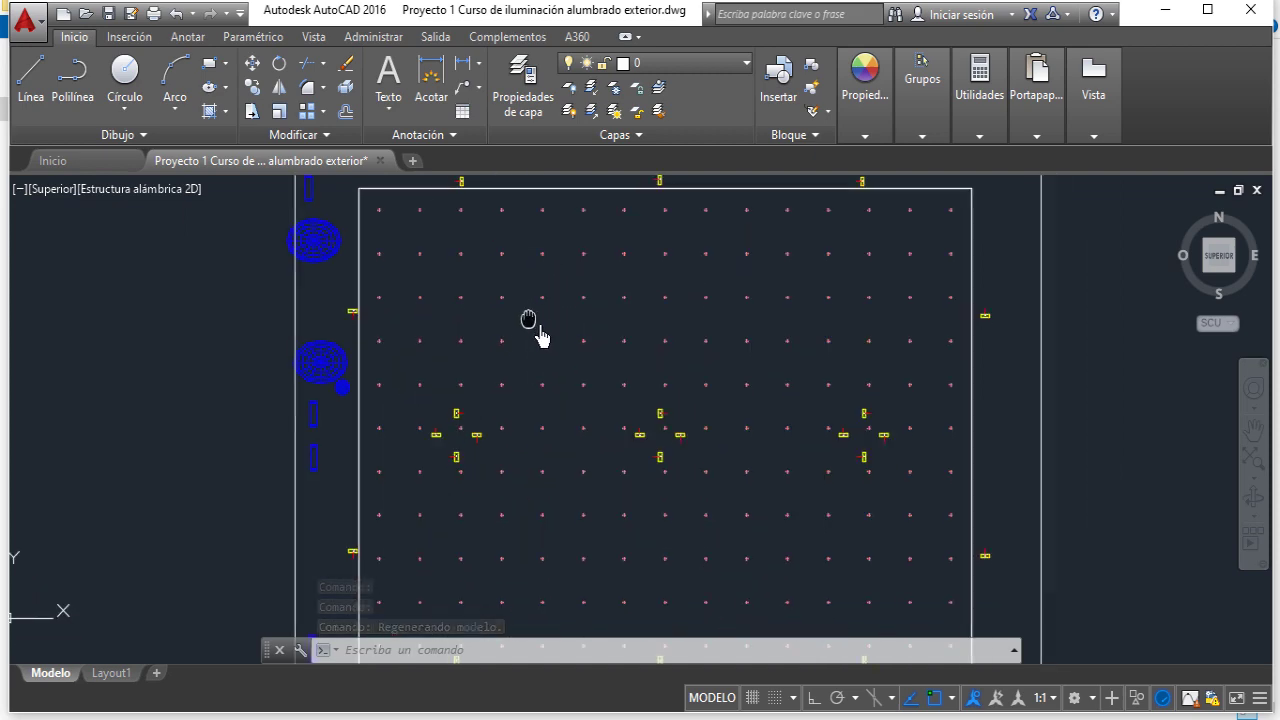
scroll(623, 423, "down", 2)
scroll(681, 340, "down", 2)
scroll(614, 345, "down", 1)
scroll(674, 320, "up", 3)
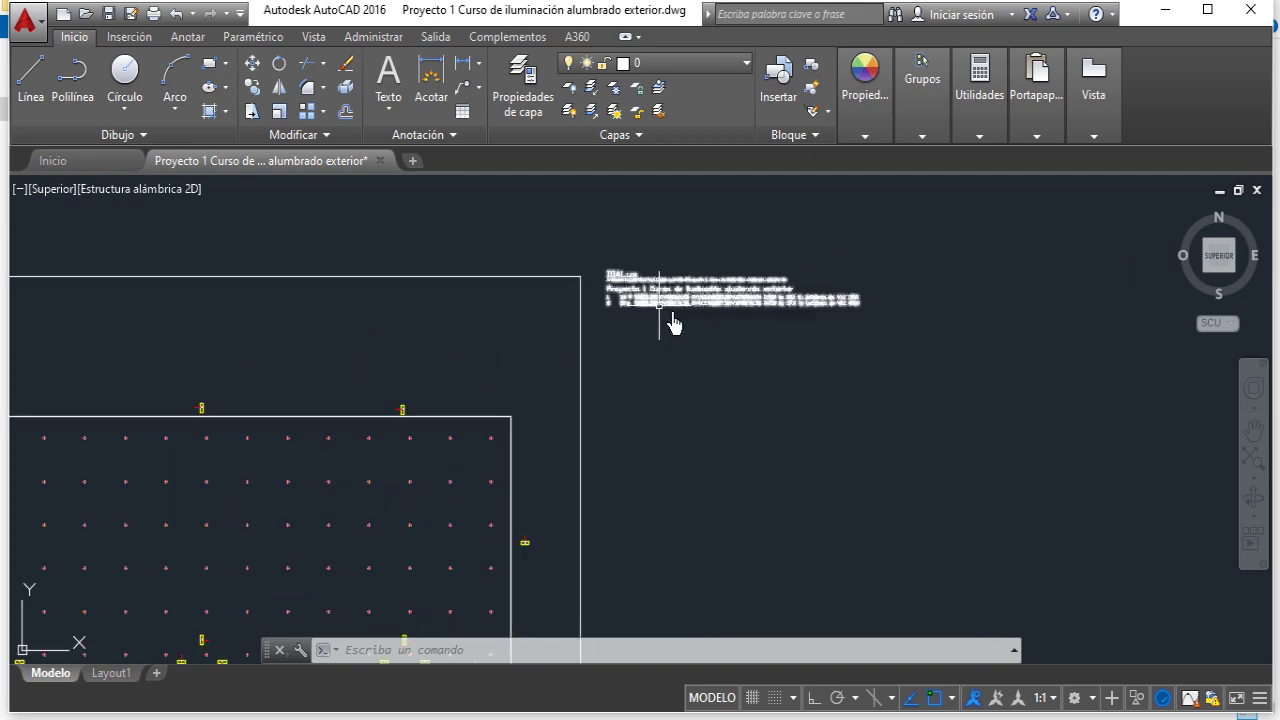
scroll(663, 306, "up", 1)
scroll(668, 315, "up", 1)
scroll(669, 316, "down", 2)
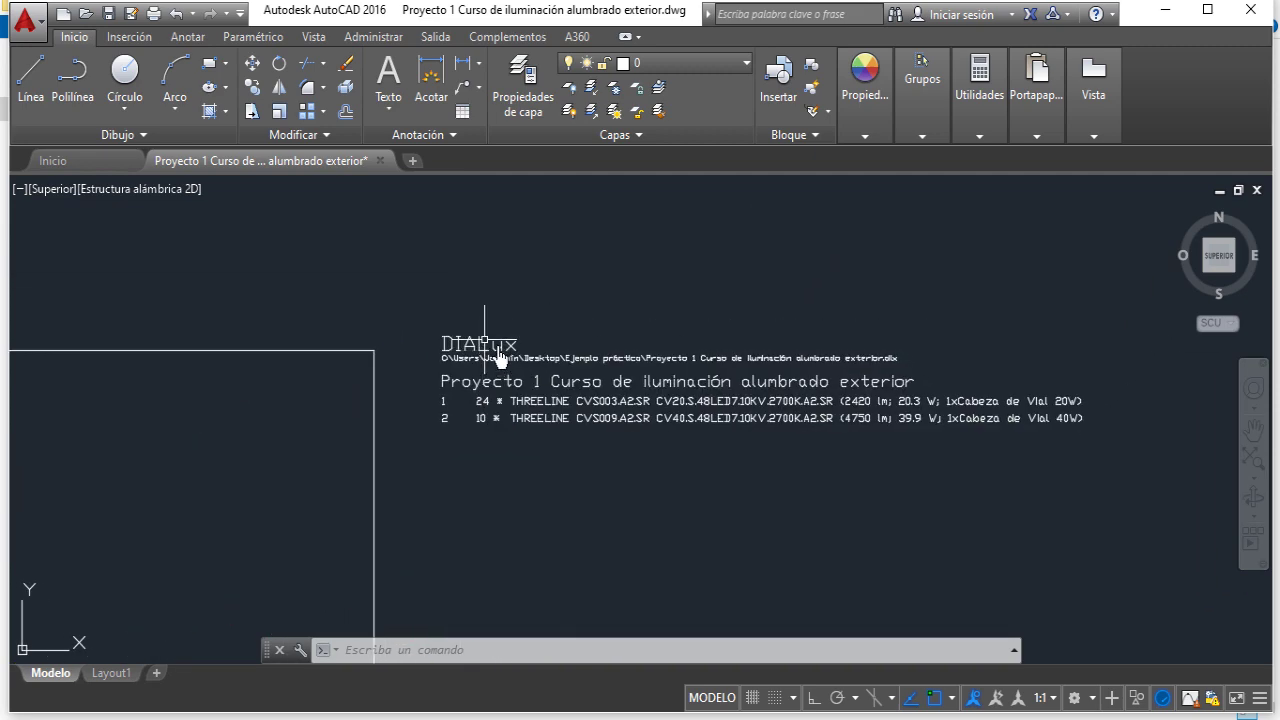
scroll(500, 357, "down", 1)
scroll(562, 416, "down", 1)
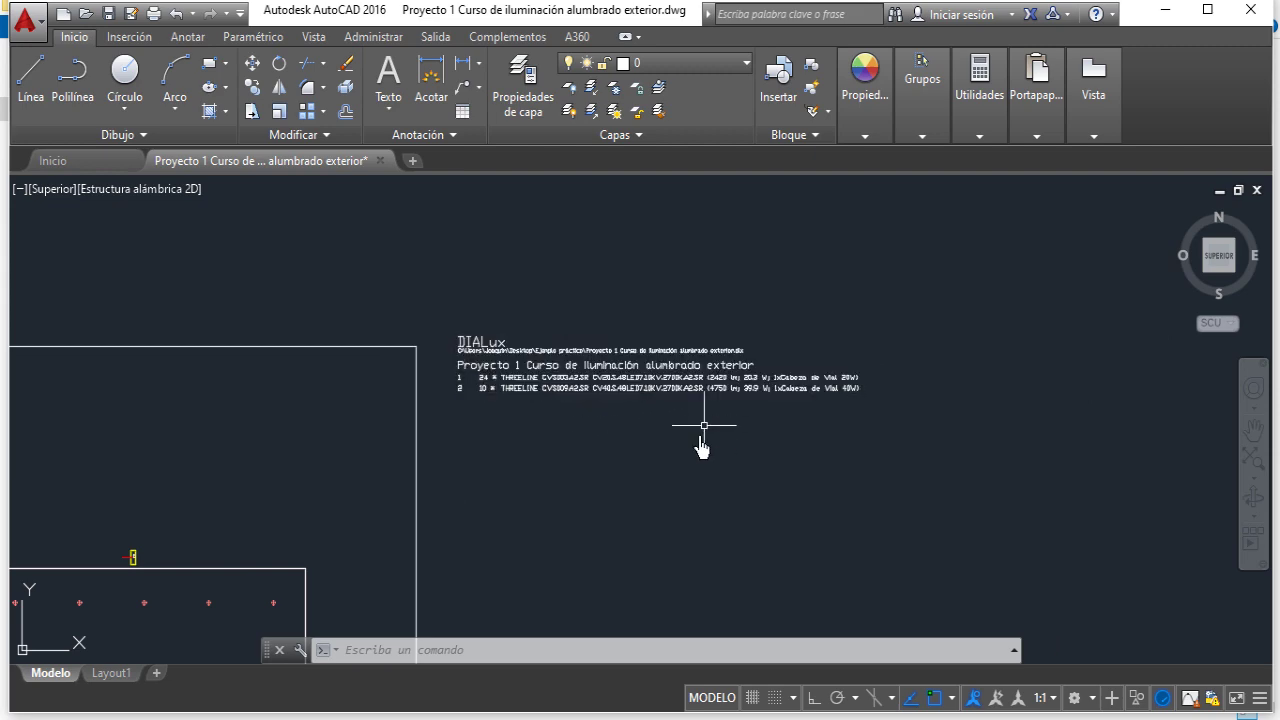
scroll(515, 395, "up", 6)
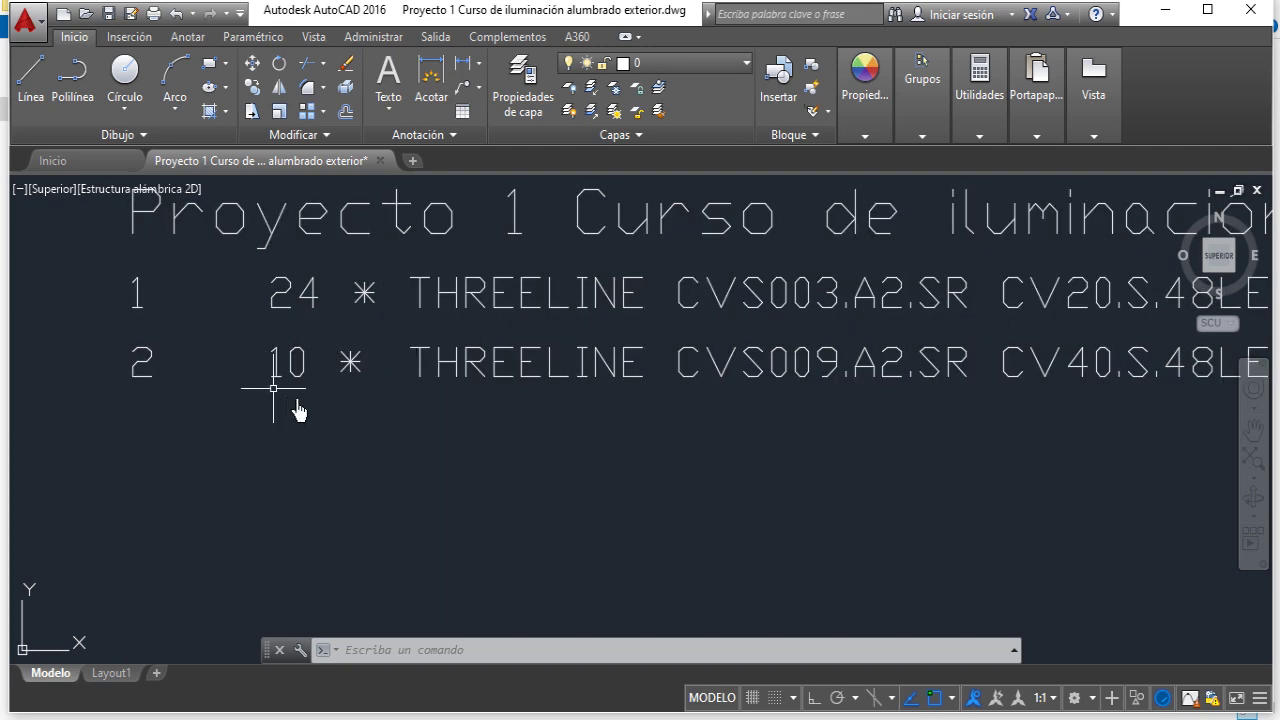
Pan along the legend rows to read the lumen values and Cabeza de Vial wattages
middle_click_drag(283, 290, 223, 309)
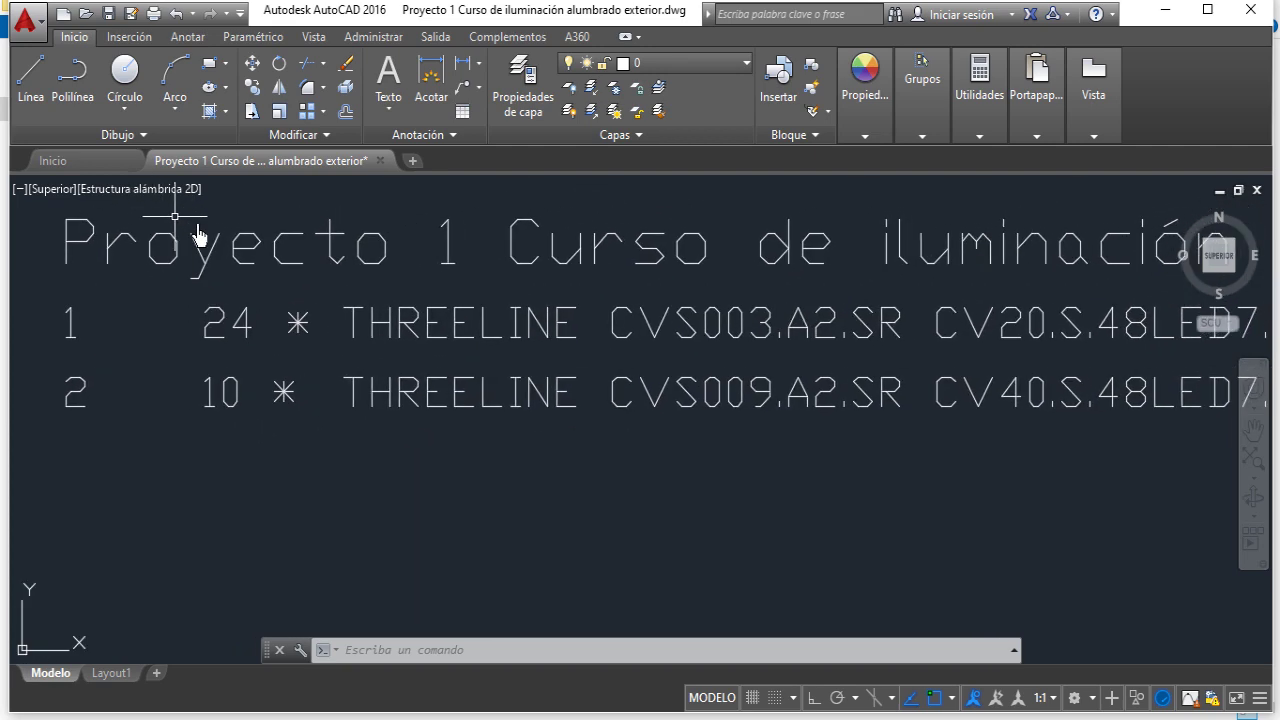
middle_click_drag(529, 286, 387, 338)
middle_click_drag(557, 337, 414, 294)
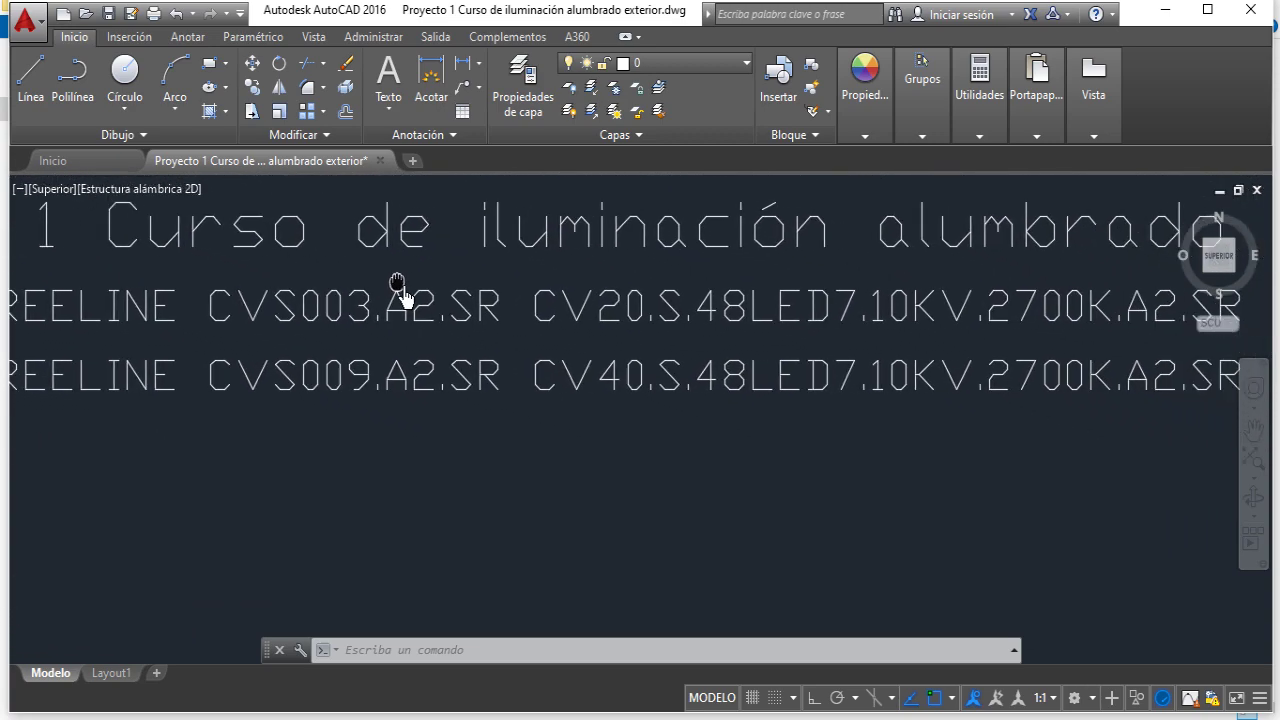
middle_click_drag(766, 386, 358, 373)
mouse_move(980, 400)
middle_mouse_down()
mouse_move(414, 386)
mouse_move(247, 352)
middle_mouse_up()
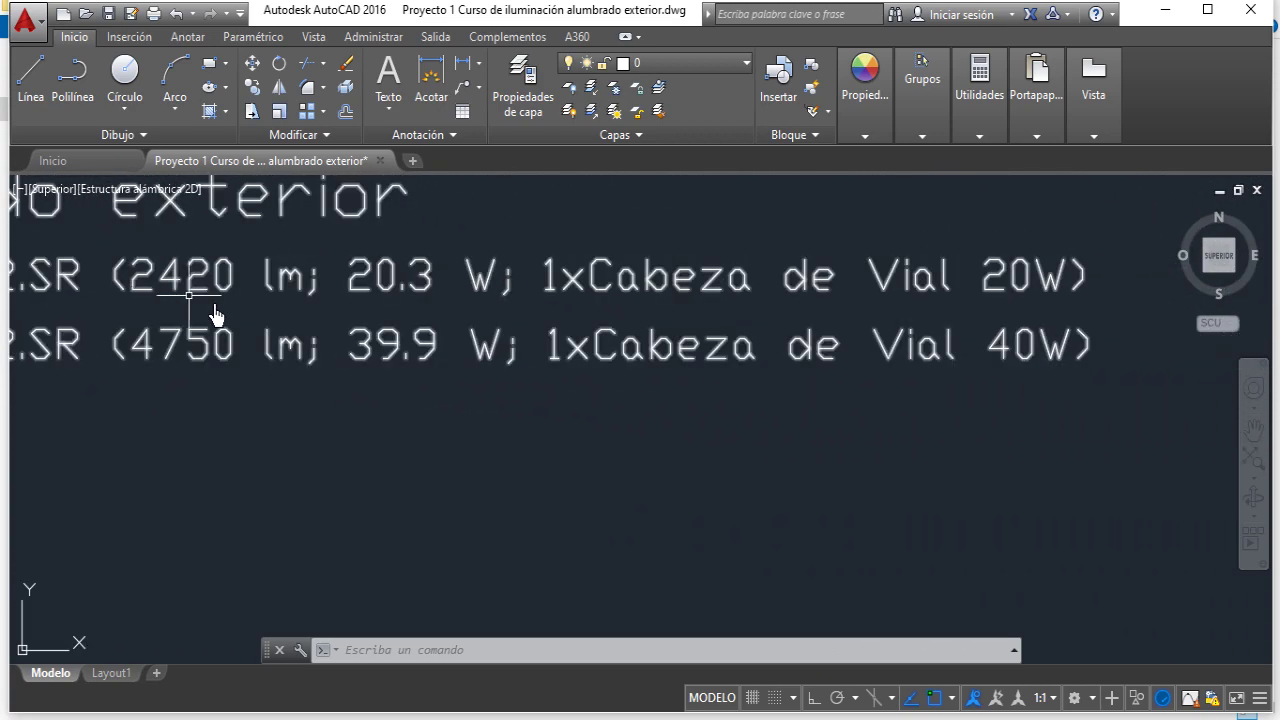
middle_click_drag(528, 342, 414, 362)
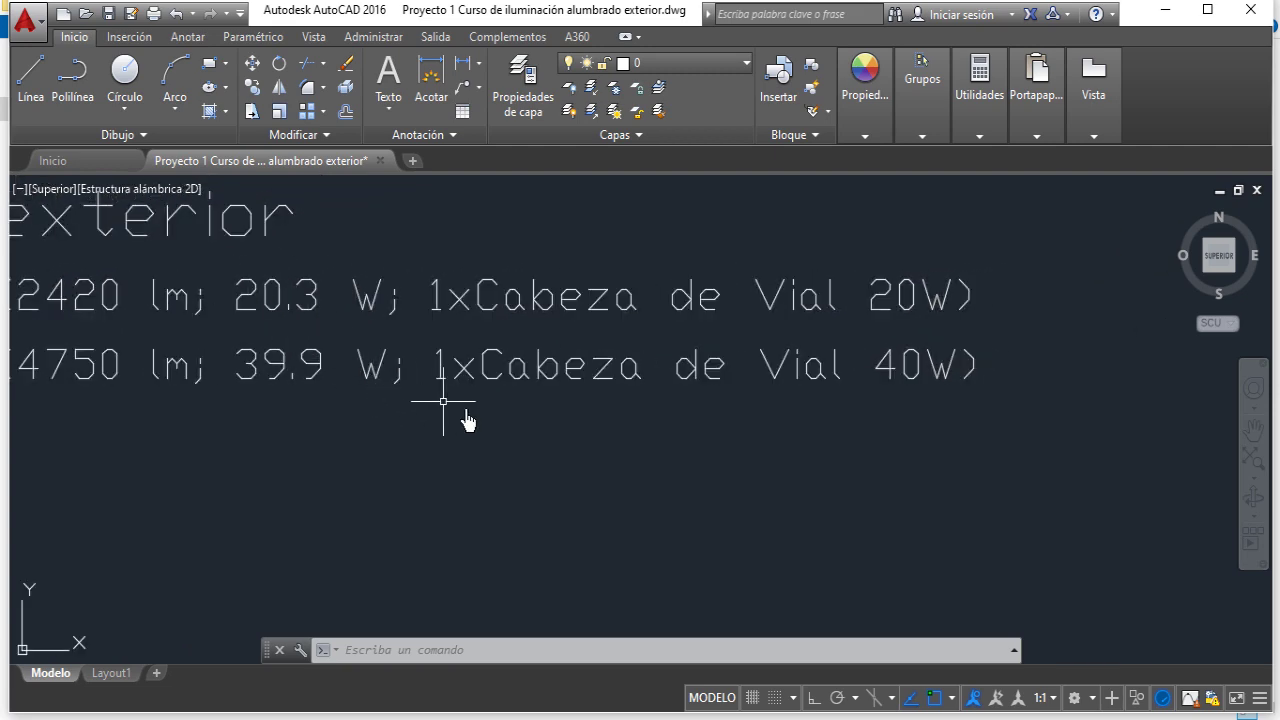
Zoom out to show the full lighting plan with its calculation grid and legend
scroll(714, 286, "down", 1)
scroll(757, 457, "down", 2)
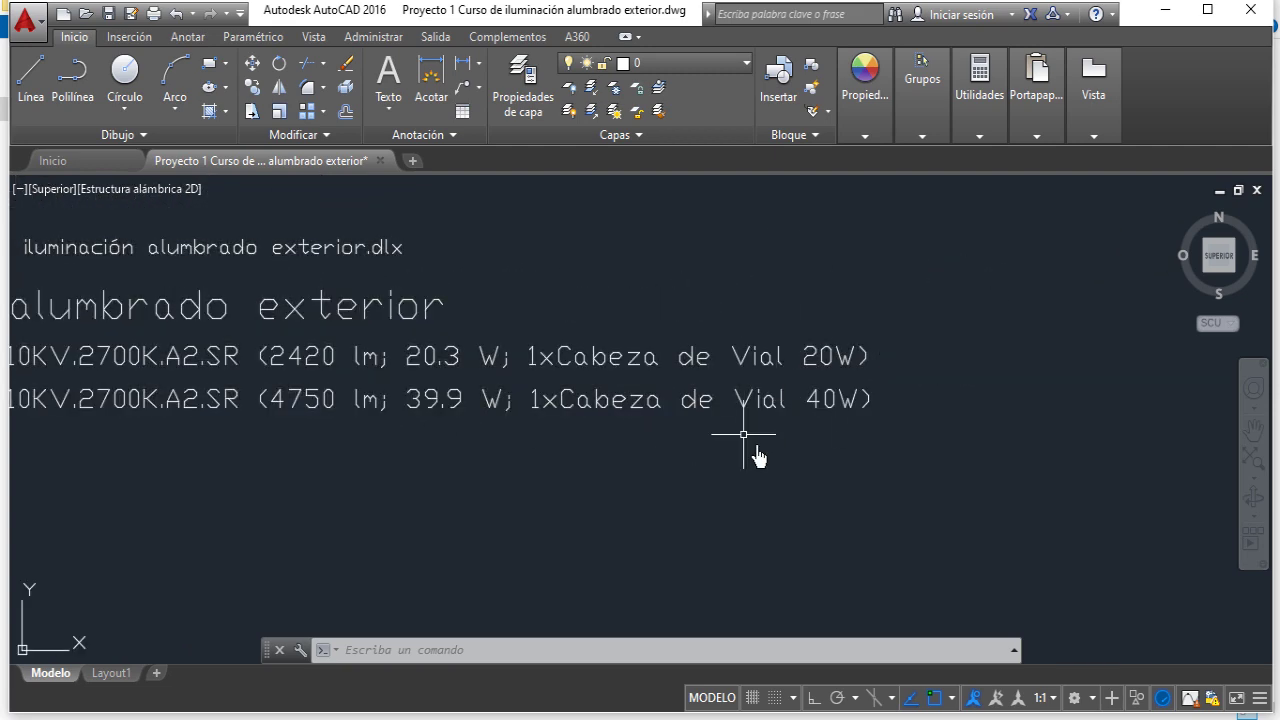
scroll(777, 523, "down", 4)
middle_click_drag(777, 523, 780, 330)
scroll(779, 330, "up", 7)
scroll(791, 409, "down", 5)
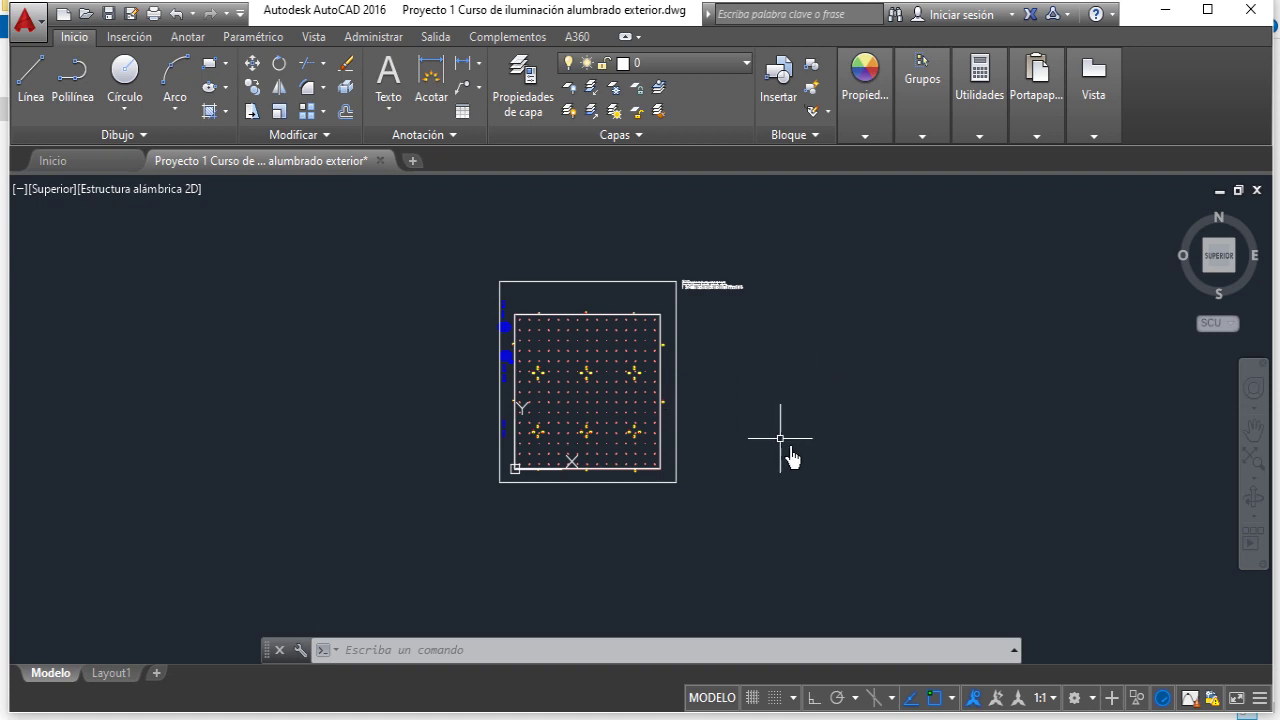
middle_click_drag(779, 441, 794, 437)
scroll(775, 410, "up", 2)
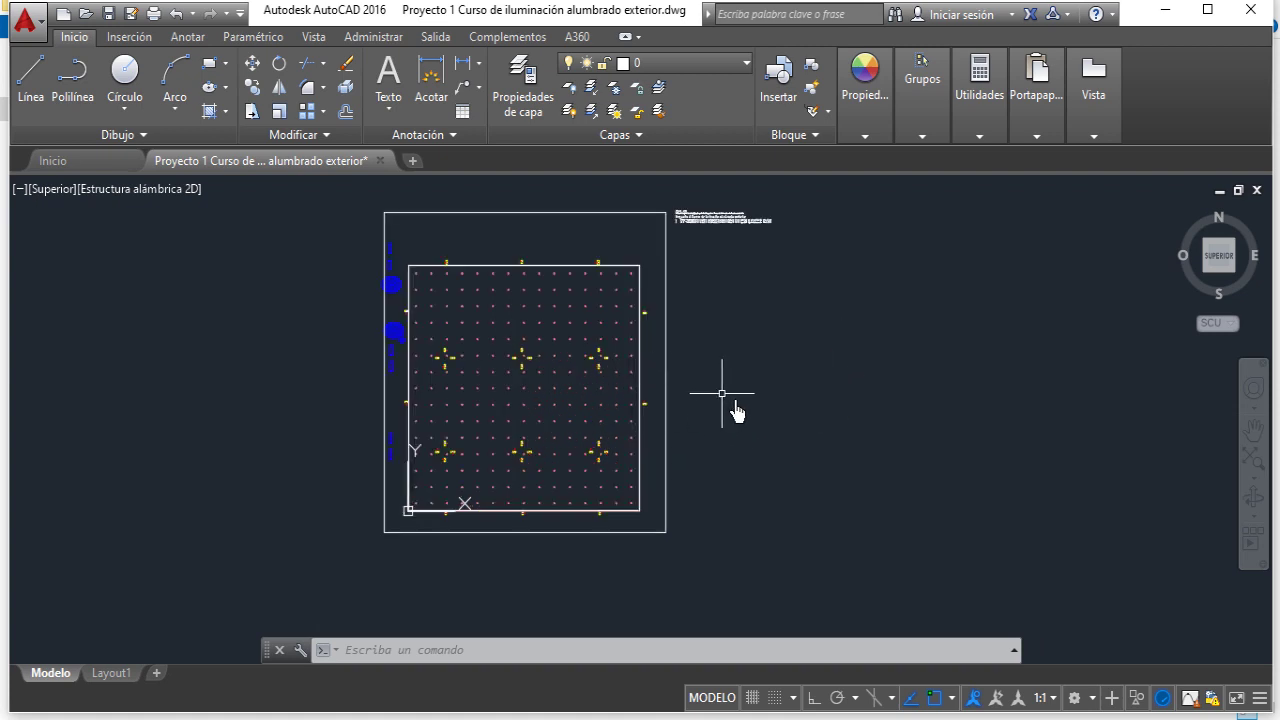
middle_click_drag(838, 360, 887, 374)
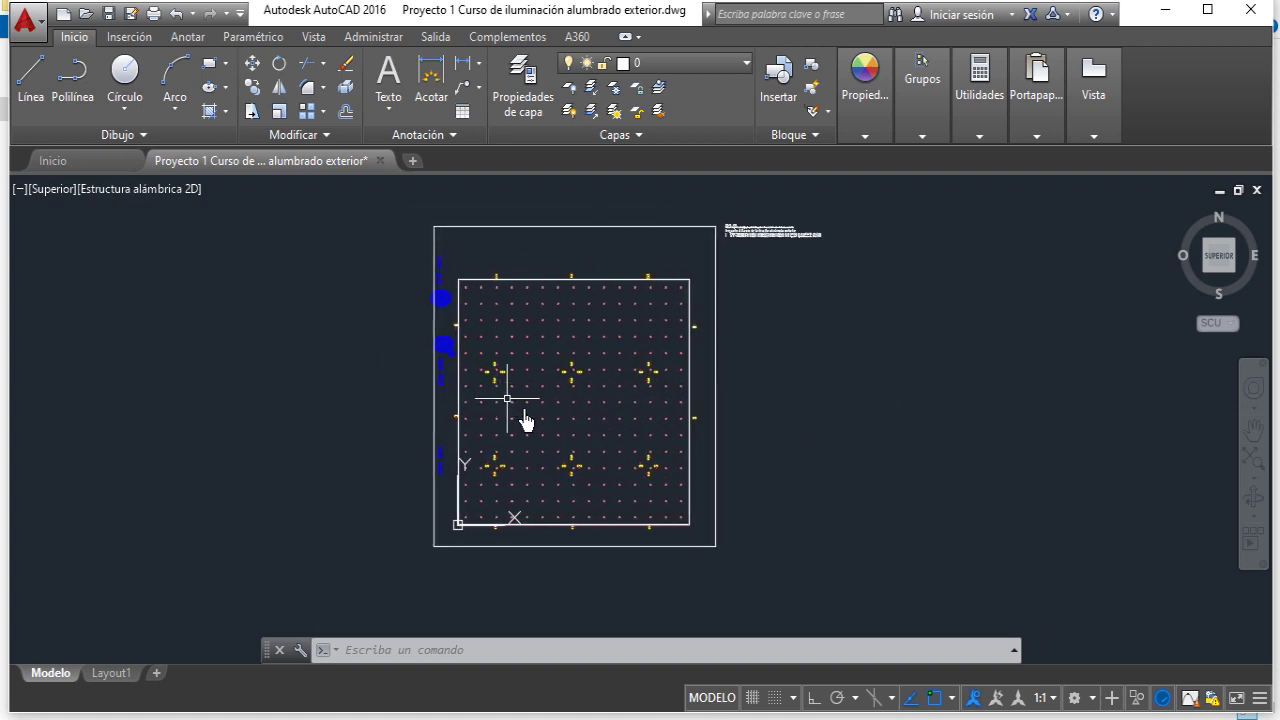
scroll(720, 329, "up", 2)
scroll(750, 440, "down", 2)
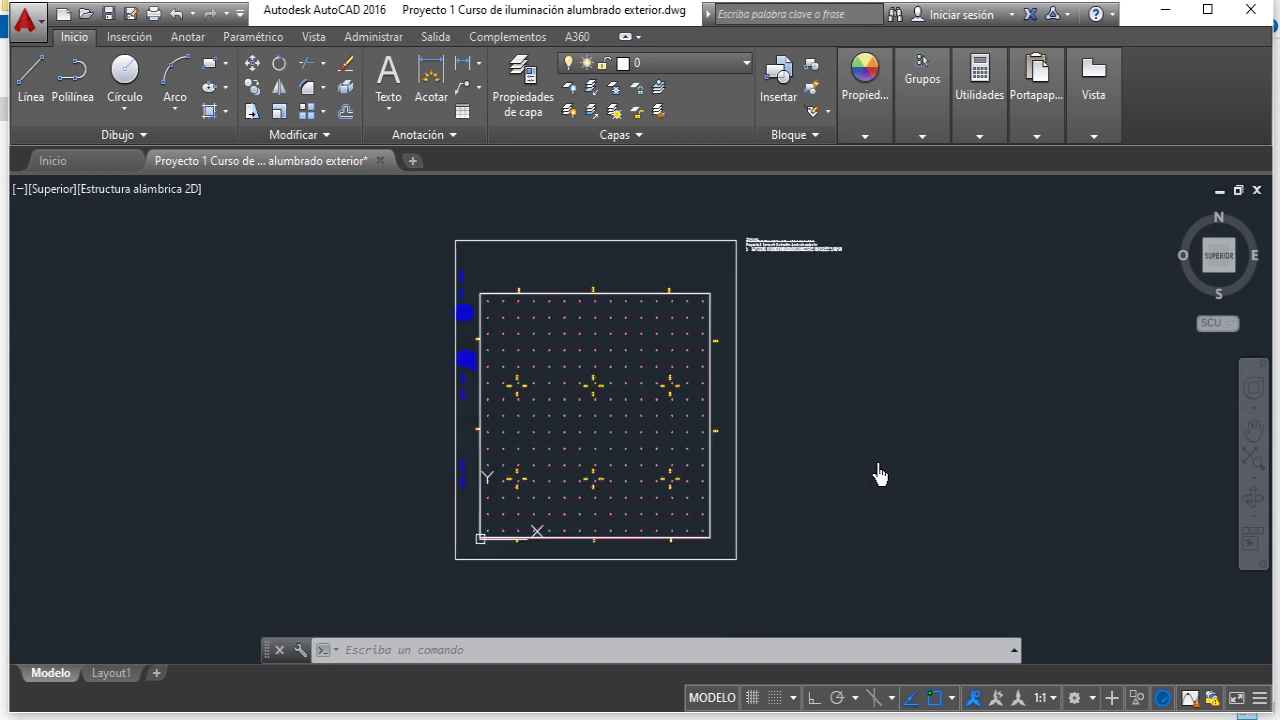
middle_click_drag(877, 471, 873, 443)
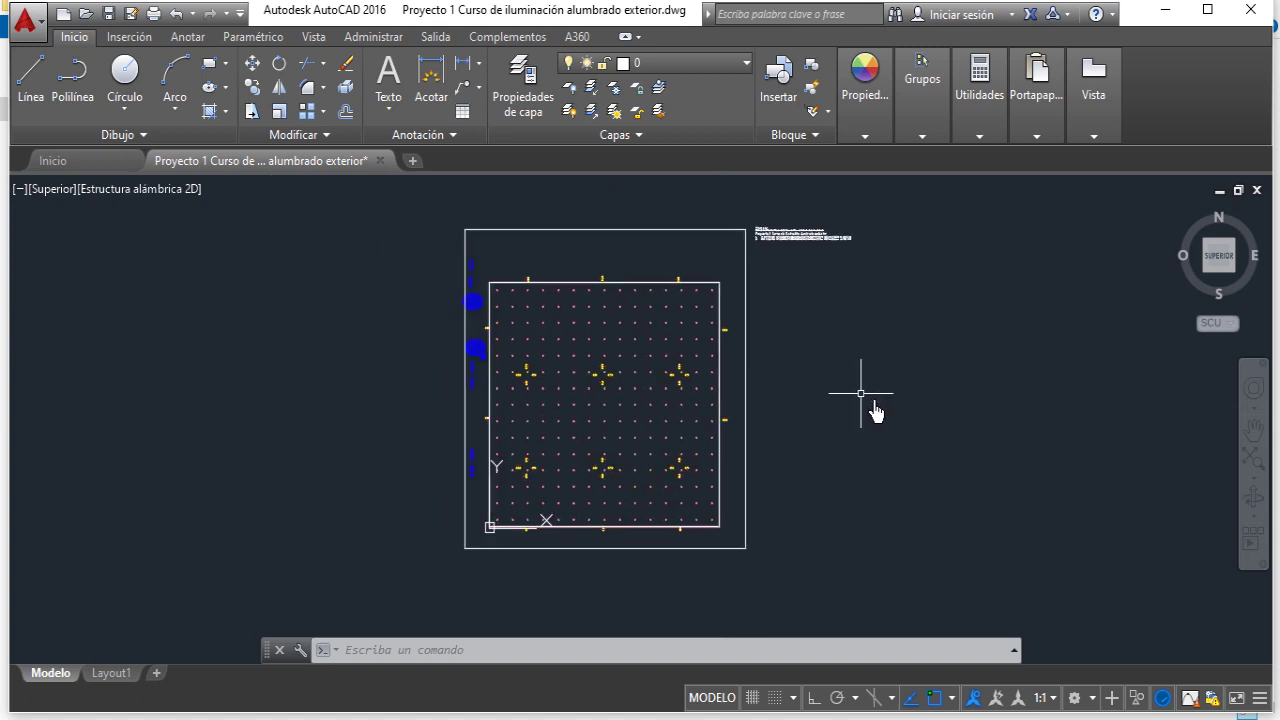